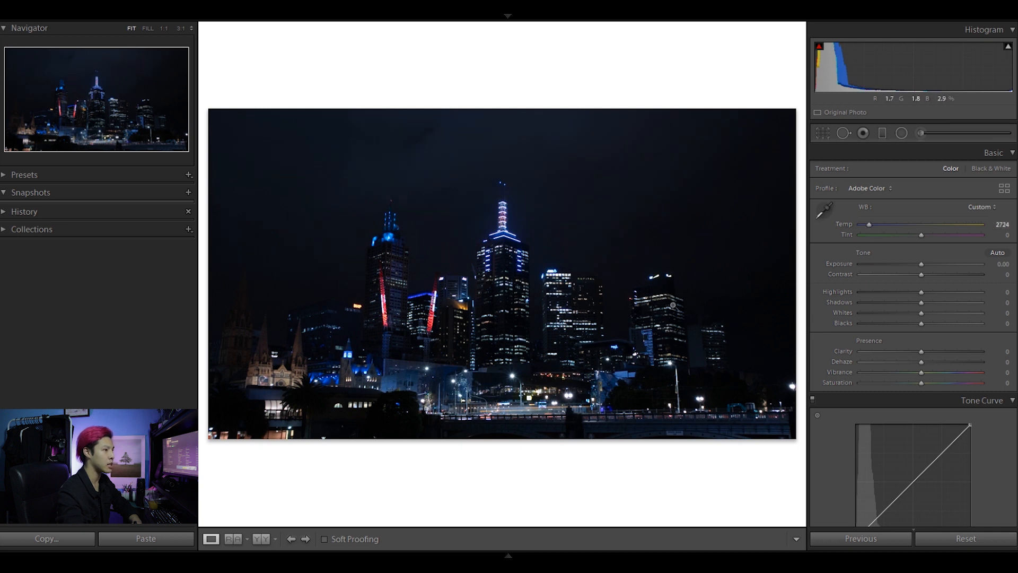
Step: Set Exposure to +0.88, Contrast +5, Highlights −47, Shadows +48, Whites +44, Blacks −19, Clarity +23 and Vibrance +16
{"action": "mouse_move", "coordinate": [921, 268]}
{"action": "left_mouse_down"}
{"action": "mouse_move", "coordinate": [931, 262]}
{"action": "mouse_move", "coordinate": [925, 277]}
{"action": "left_mouse_up"}
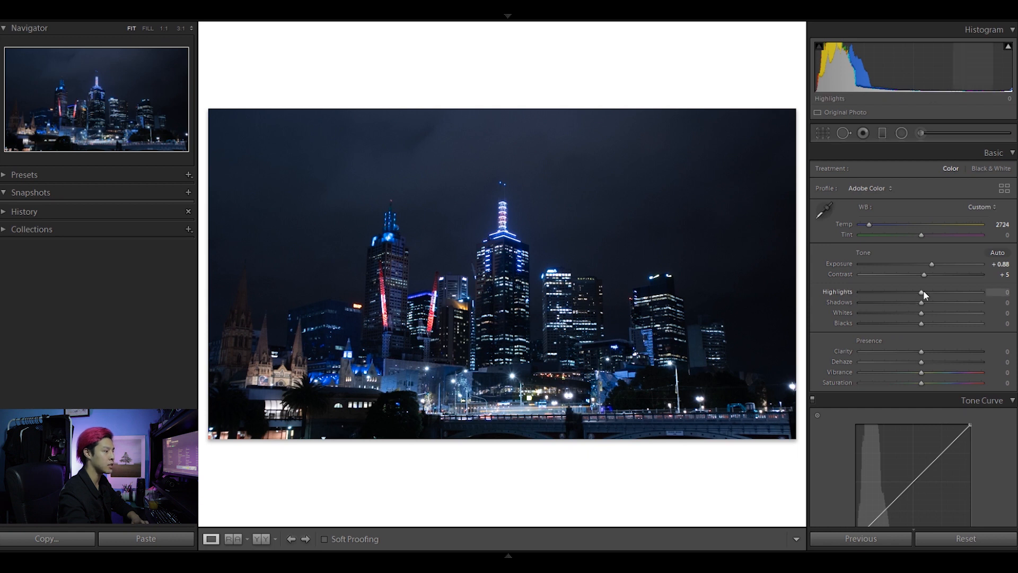
{"action": "left_click_drag", "start_coordinate": [922, 291], "coordinate": [950, 300]}
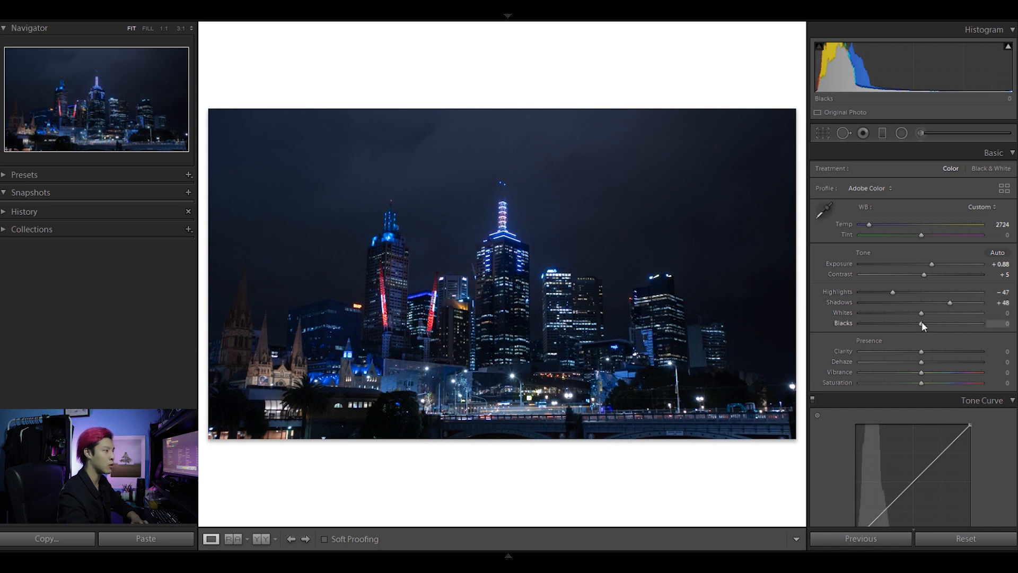
{"action": "left_click_drag", "start_coordinate": [921, 322], "coordinate": [910, 325]}
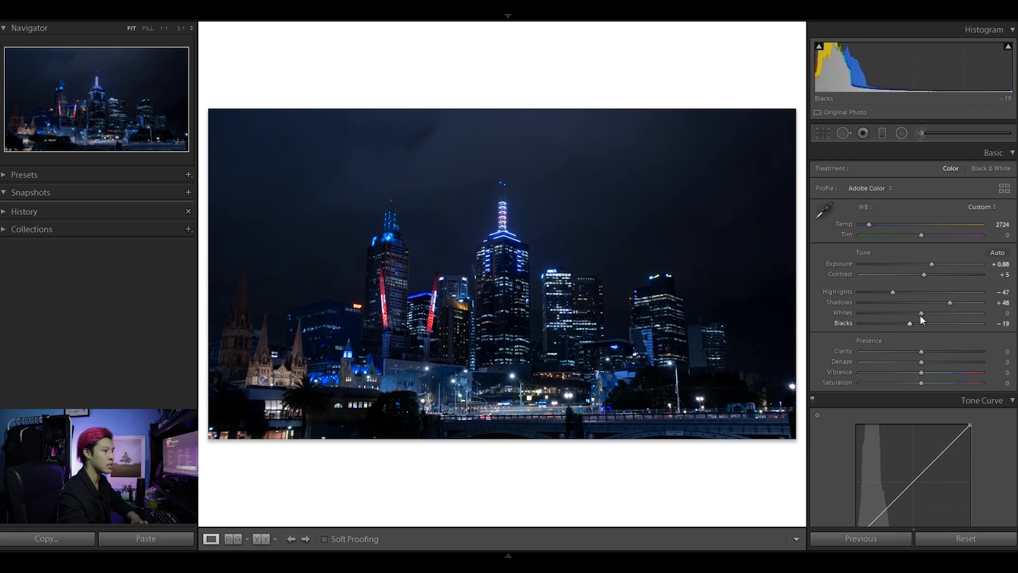
{"action": "left_click_drag", "start_coordinate": [925, 313], "coordinate": [948, 313]}
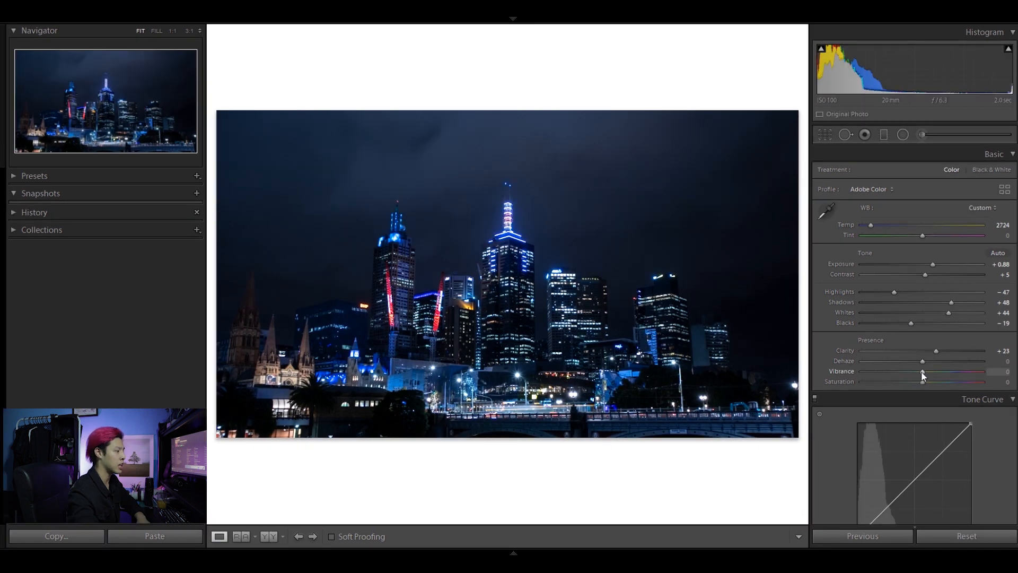
{"action": "left_click_drag", "start_coordinate": [921, 370], "coordinate": [931, 372]}
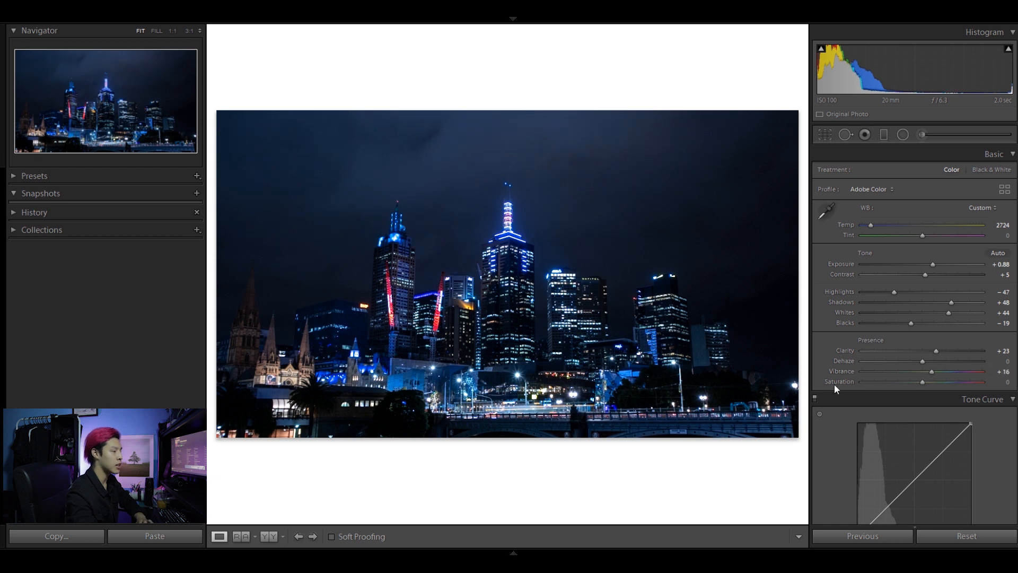
Step: In the camera calibration, set the Blue Primary hue to −26, Green Primary hue to +9 and Red Primary hue to −10
{"action": "scroll", "coordinate": [836, 383], "scroll_direction": "down", "scroll_amount": 3}
{"action": "scroll", "coordinate": [836, 382], "scroll_direction": "down", "scroll_amount": 20}
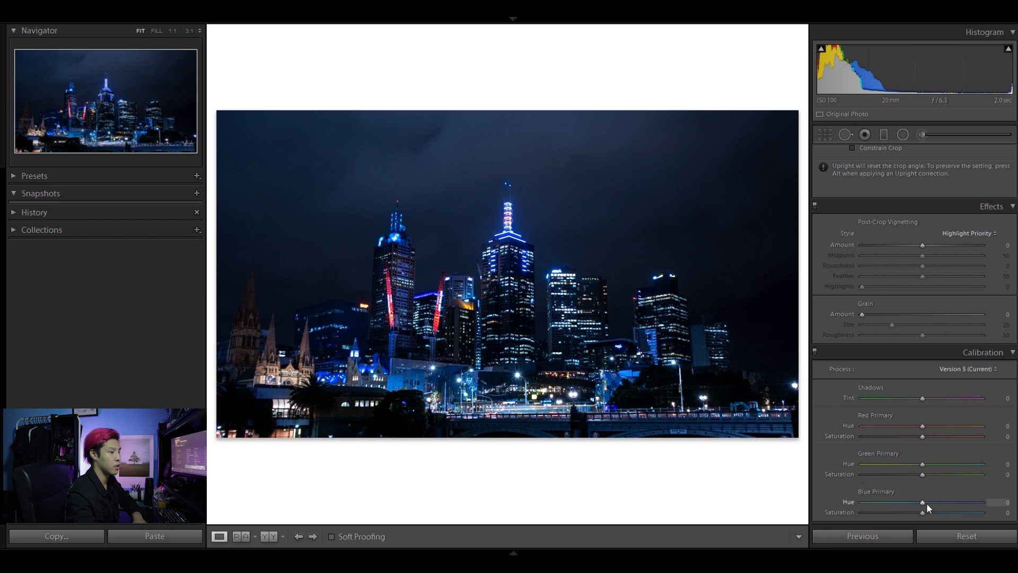
{"action": "left_click_drag", "start_coordinate": [922, 502], "coordinate": [897, 507]}
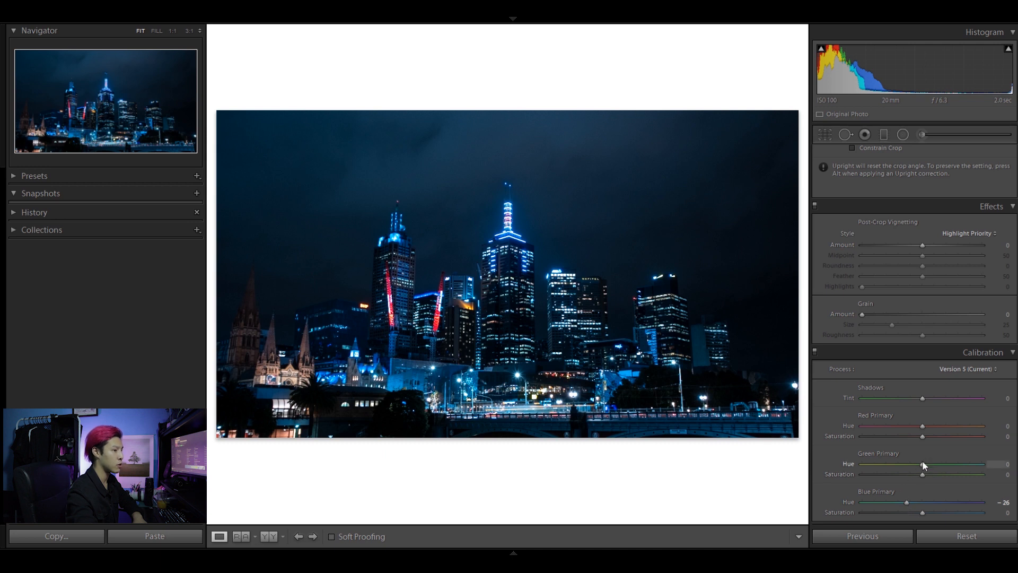
{"action": "left_click_drag", "start_coordinate": [925, 465], "coordinate": [927, 465]}
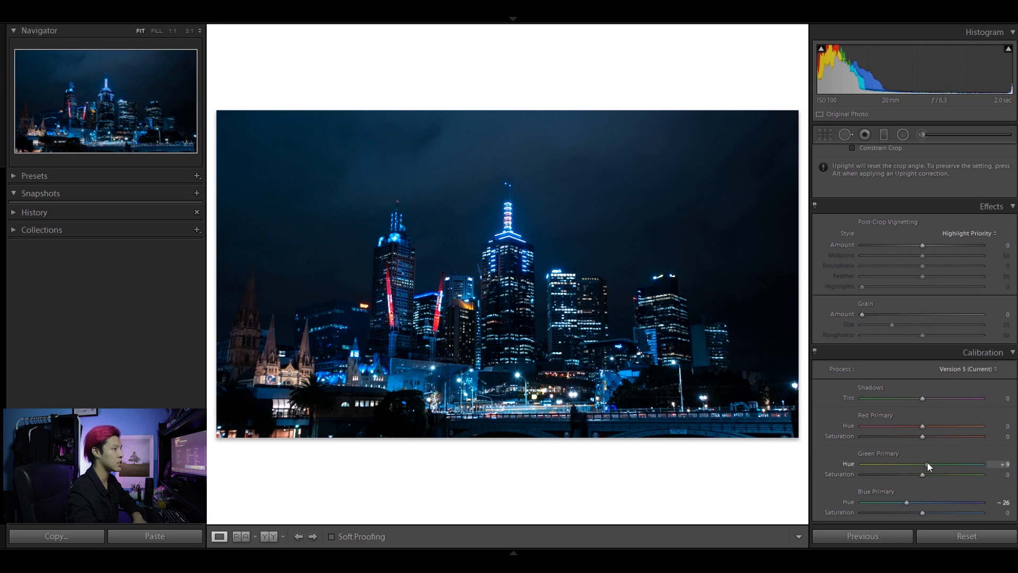
{"action": "mouse_move", "coordinate": [923, 426]}
{"action": "left_mouse_down"}
{"action": "mouse_move", "coordinate": [820, 425]}
{"action": "mouse_move", "coordinate": [944, 425]}
{"action": "mouse_move", "coordinate": [926, 434]}
{"action": "left_mouse_up"}
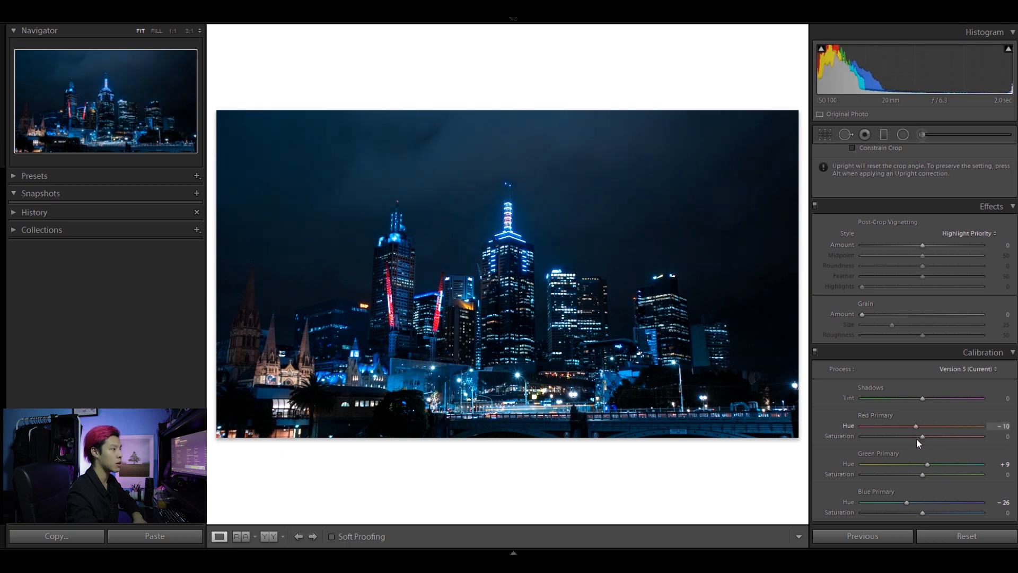
Step: Shape the RGB tone curve into a gentle S with lowered shadows and raised highlights, and lift its black point slightly
{"action": "scroll", "coordinate": [846, 444], "scroll_direction": "up", "scroll_amount": 10}
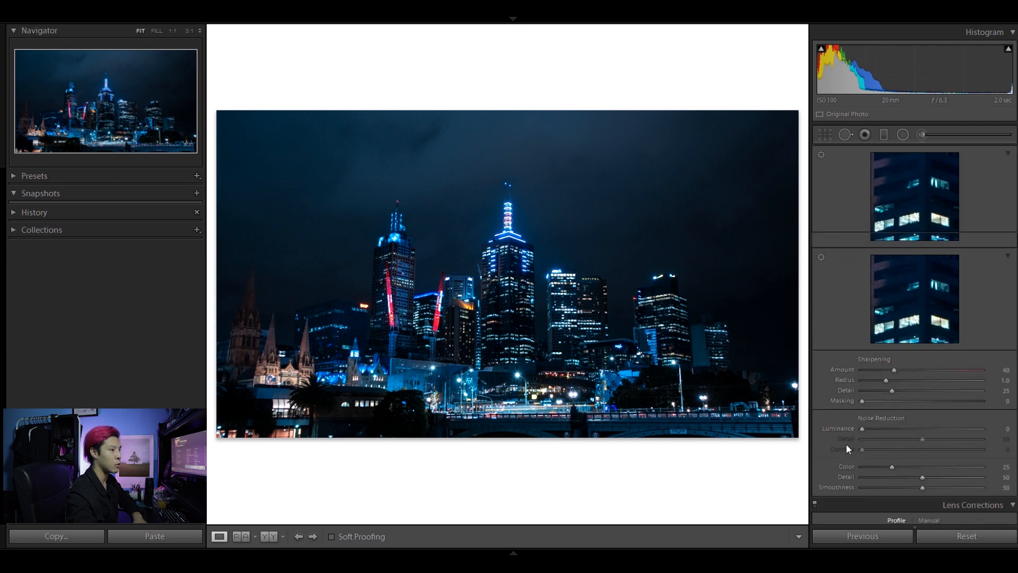
{"action": "scroll", "coordinate": [845, 443], "scroll_direction": "up", "scroll_amount": 8}
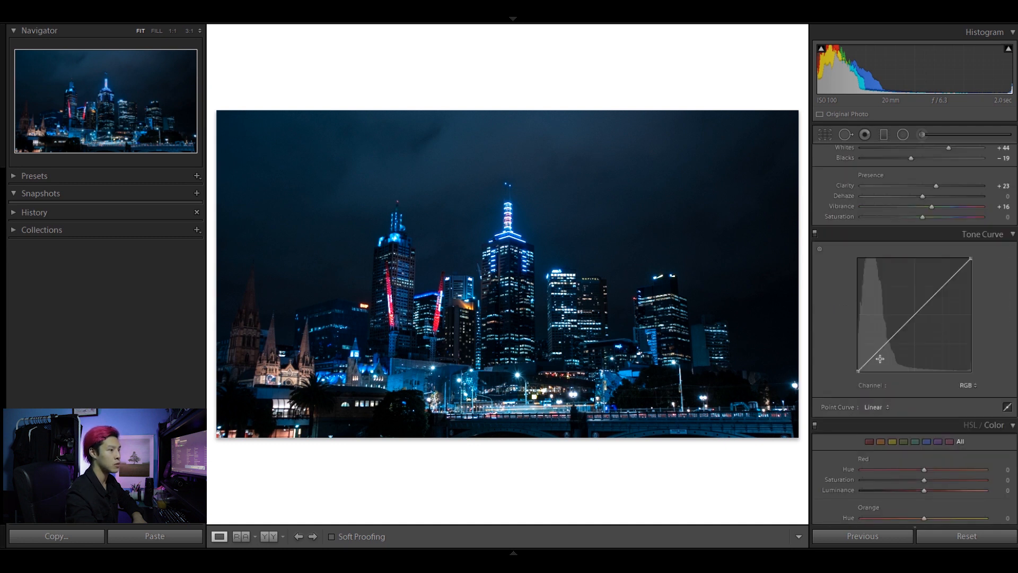
{"action": "left_click", "coordinate": [886, 343]}
{"action": "left_click_drag", "start_coordinate": [885, 343], "coordinate": [886, 348]}
{"action": "left_click_drag", "start_coordinate": [942, 292], "coordinate": [943, 283]}
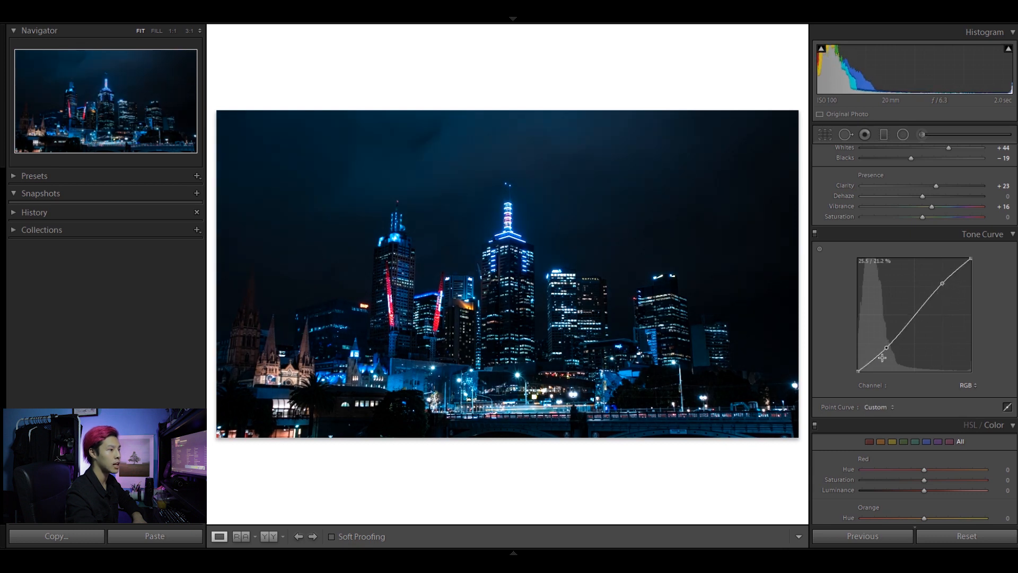
{"action": "left_click_drag", "start_coordinate": [858, 370], "coordinate": [856, 366]}
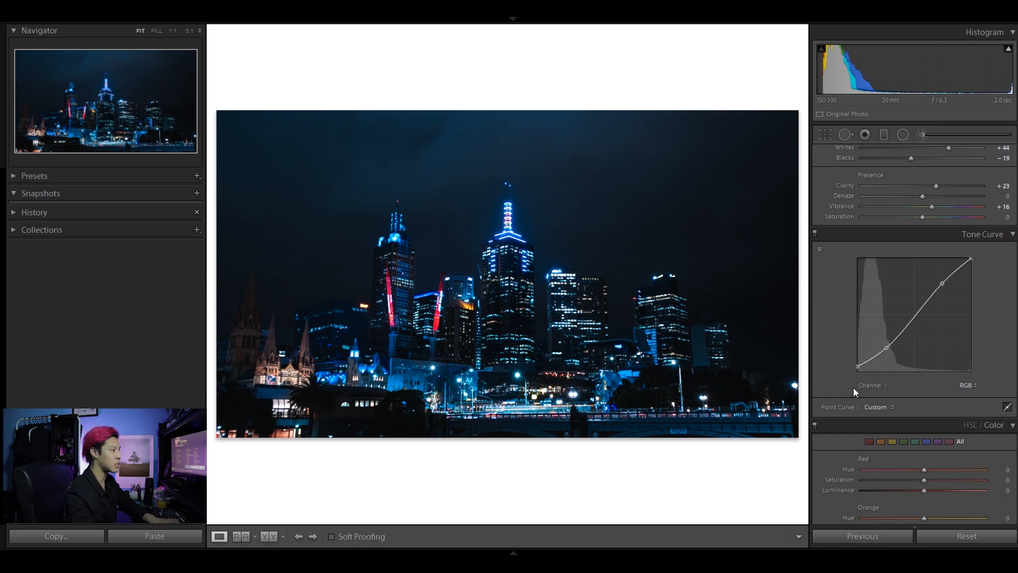
Step: Compare the edited photo with its original before version
{"action": "key", "text": "backslash"}
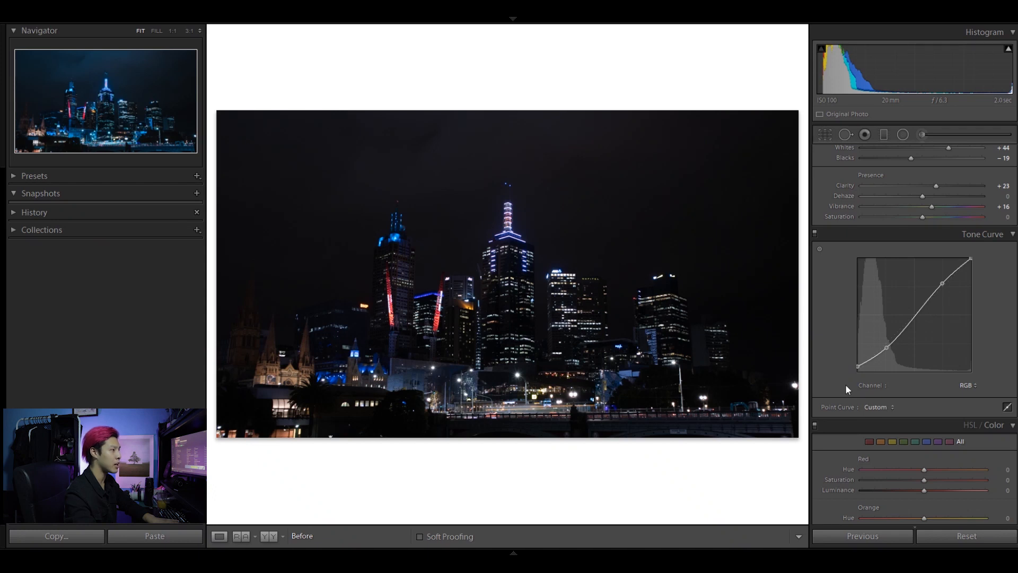
{"action": "key", "text": "backslash"}
{"action": "key", "text": "backslash"}
{"action": "key", "text": "backslash"}
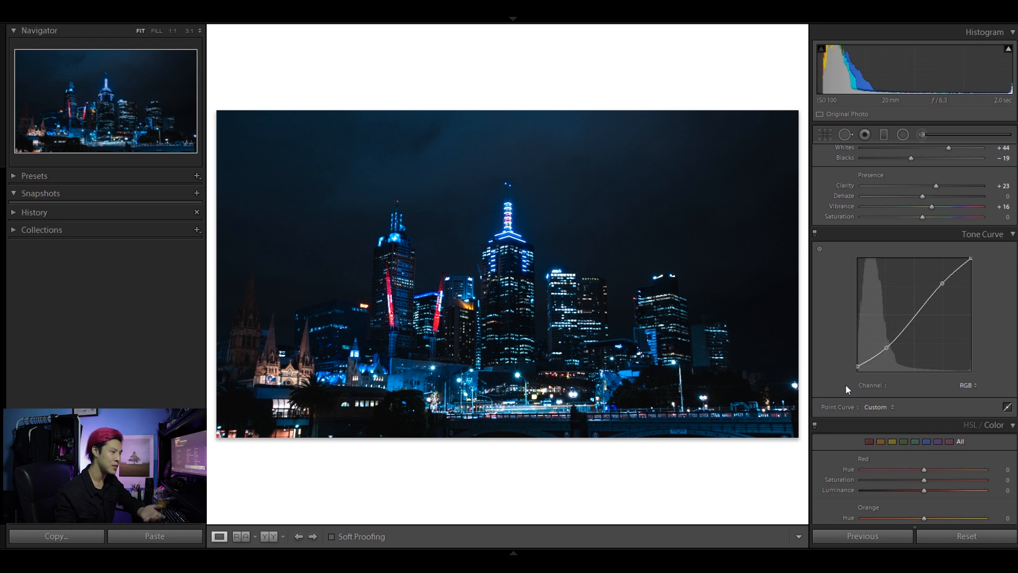
Step: In HSL, set Red to Hue −95, Saturation −35 and Luminance −22, and set every Orange and Yellow value to −100
{"action": "scroll", "coordinate": [845, 384], "scroll_direction": "down", "scroll_amount": 5}
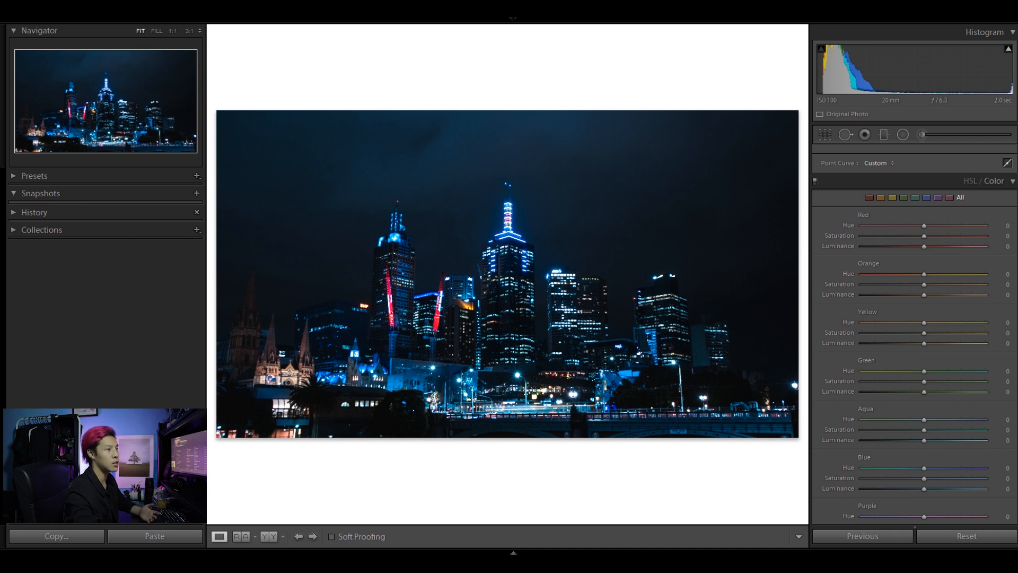
{"action": "left_click_drag", "start_coordinate": [924, 226], "coordinate": [864, 227]}
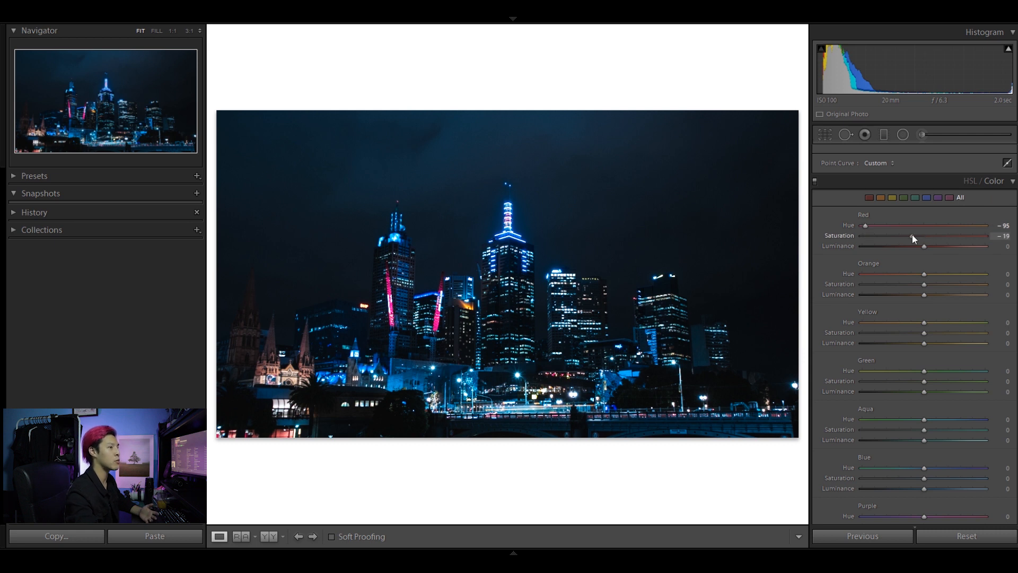
{"action": "left_click_drag", "start_coordinate": [906, 236], "coordinate": [902, 237]}
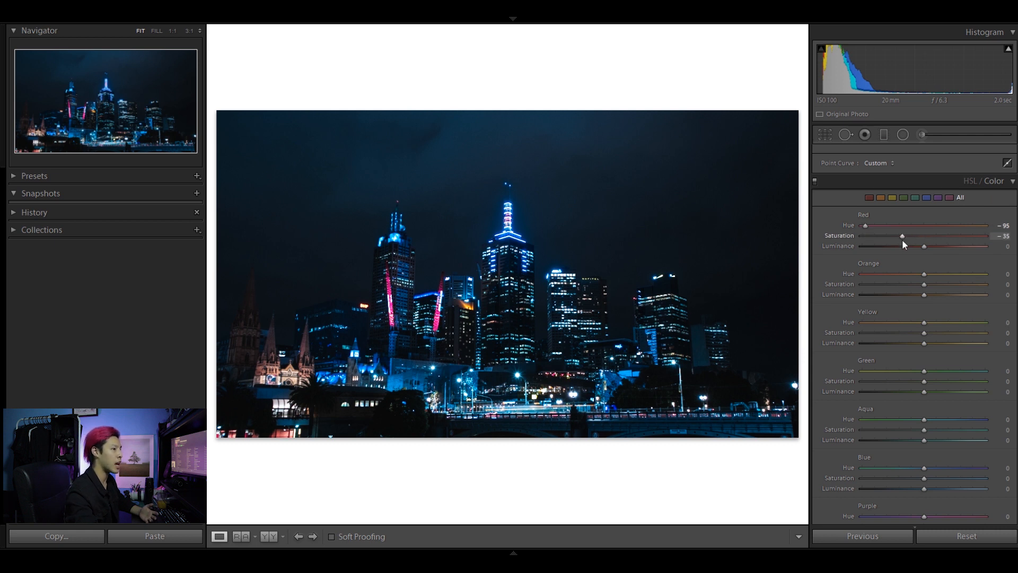
{"action": "left_click", "coordinate": [913, 246]}
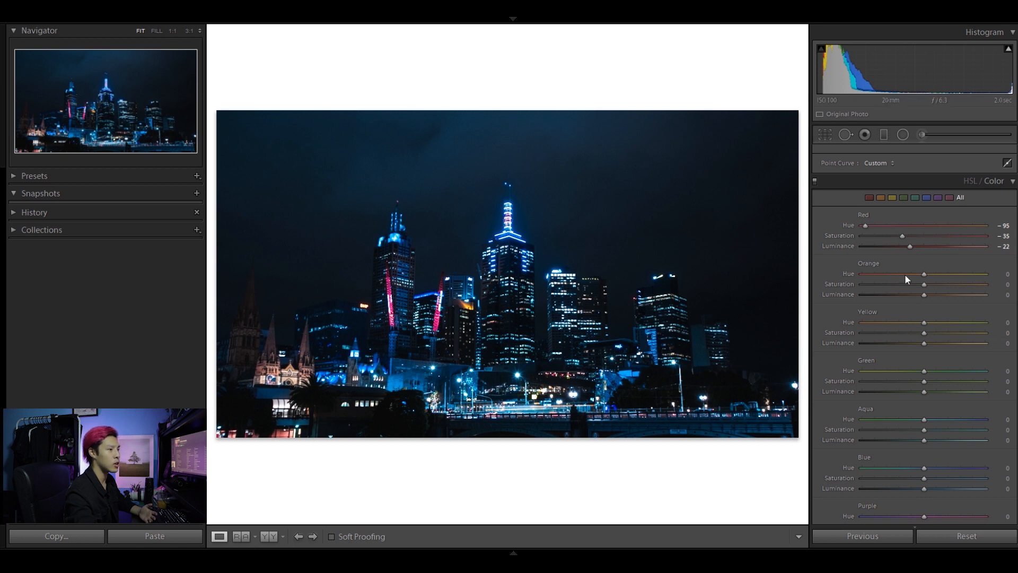
{"action": "left_click_drag", "start_coordinate": [902, 274], "coordinate": [855, 273]}
{"action": "left_click_drag", "start_coordinate": [876, 285], "coordinate": [849, 344]}
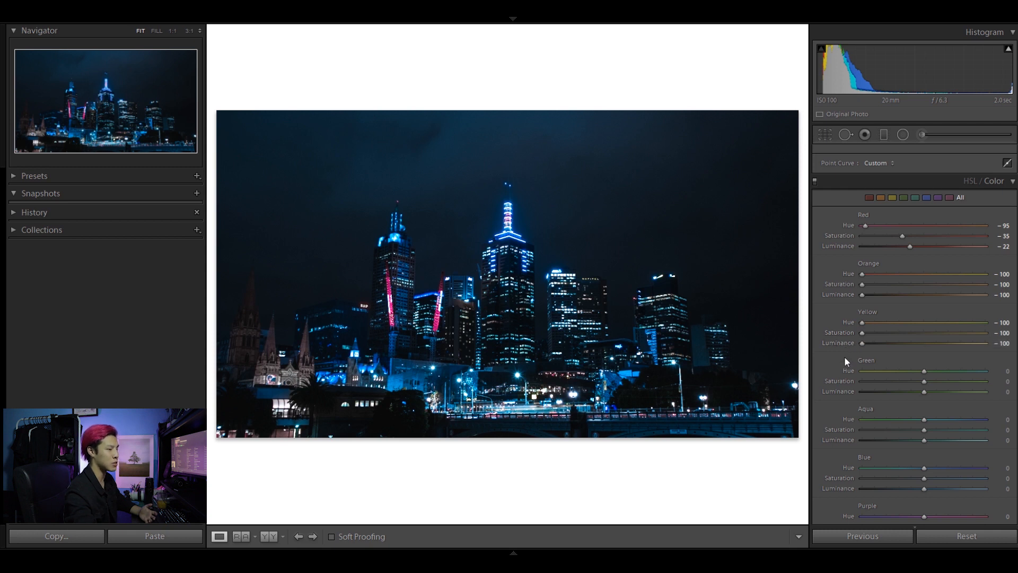
Step: Set the HSL Green values to Hue +100, Saturation −100 and Luminance −30
{"action": "scroll", "coordinate": [842, 351], "scroll_direction": "down", "scroll_amount": 3}
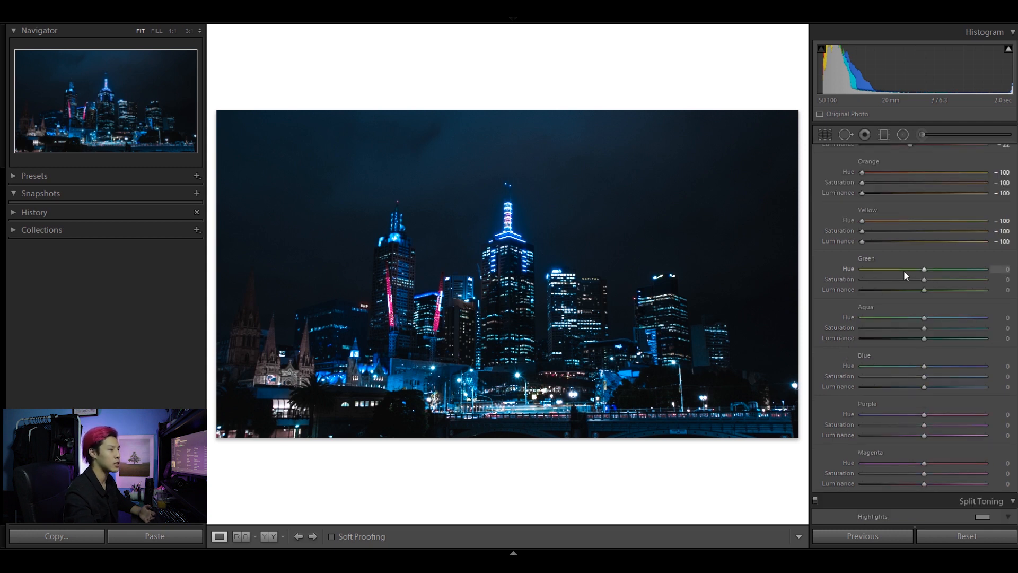
{"action": "left_click_drag", "start_coordinate": [906, 271], "coordinate": [957, 270]}
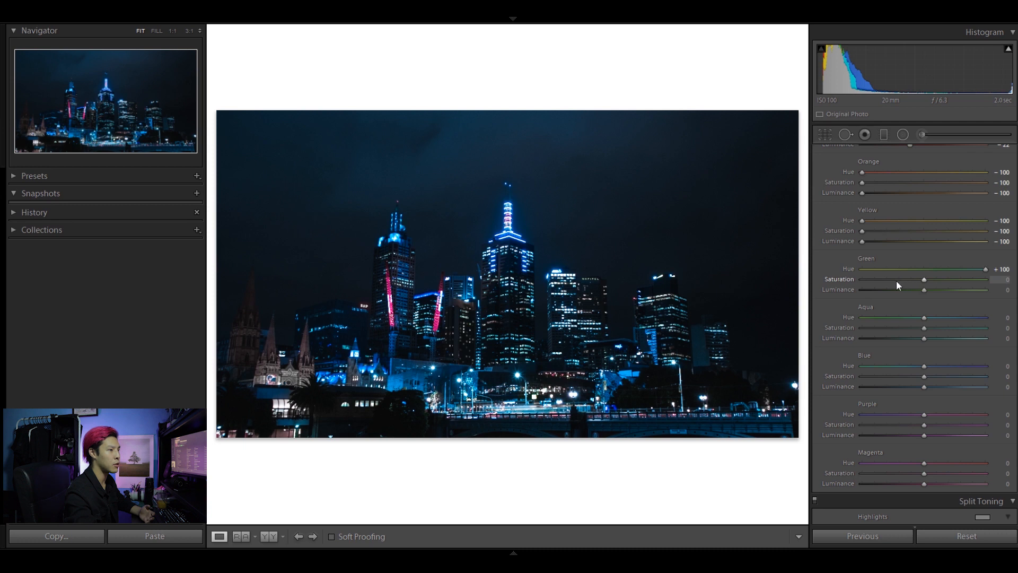
{"action": "left_click_drag", "start_coordinate": [888, 278], "coordinate": [860, 279]}
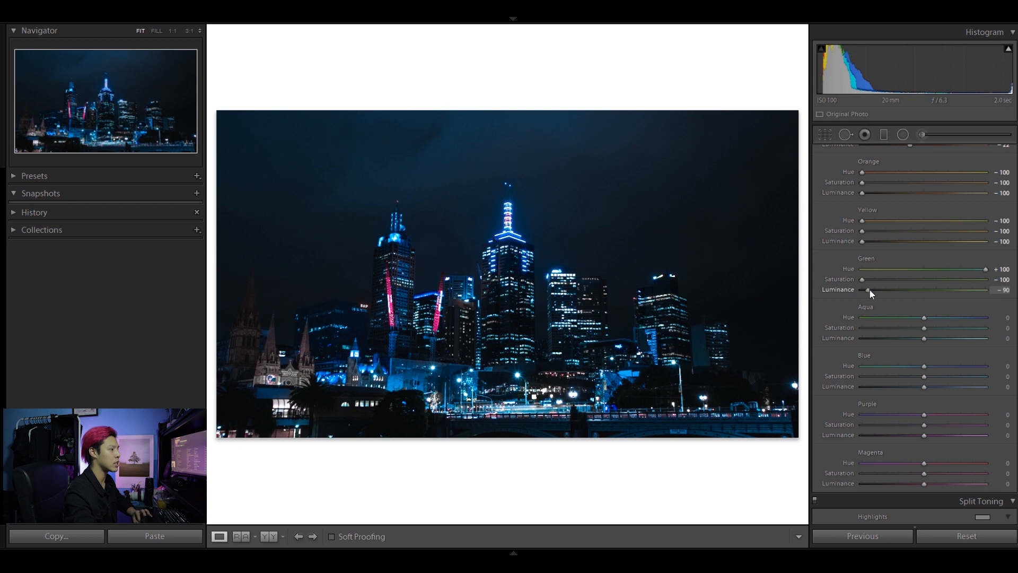
{"action": "mouse_move", "coordinate": [909, 290]}
{"action": "left_mouse_down"}
{"action": "mouse_move", "coordinate": [942, 290]}
{"action": "mouse_move", "coordinate": [906, 288]}
{"action": "left_mouse_up"}
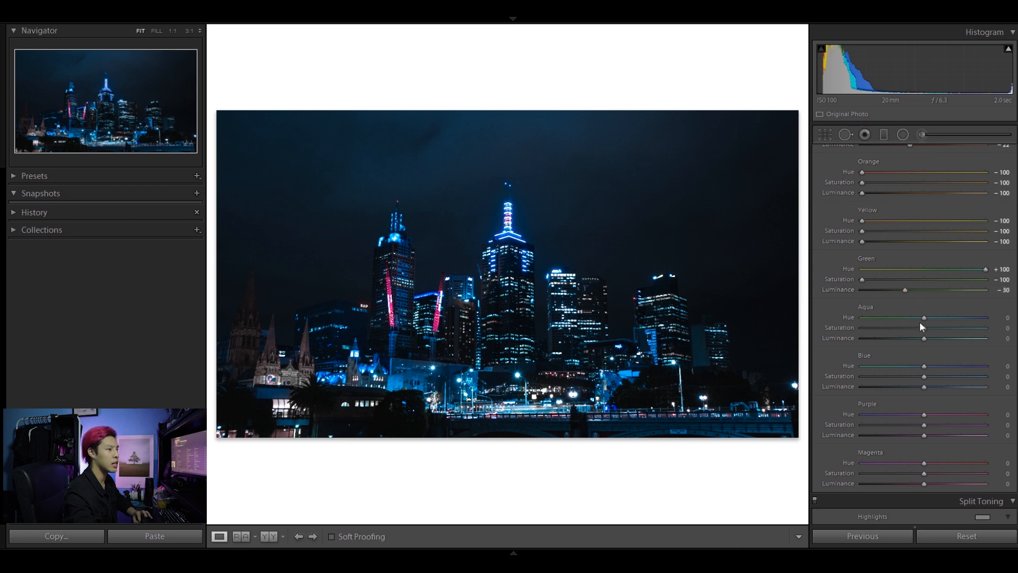
Step: Set the HSL Aqua hue to +23, and the Blue values to Hue −34, Saturation −7 and Luminance +5
{"action": "mouse_move", "coordinate": [925, 316]}
{"action": "left_mouse_down"}
{"action": "mouse_move", "coordinate": [962, 319]}
{"action": "mouse_move", "coordinate": [853, 319]}
{"action": "mouse_move", "coordinate": [989, 320]}
{"action": "mouse_move", "coordinate": [919, 326]}
{"action": "left_mouse_up"}
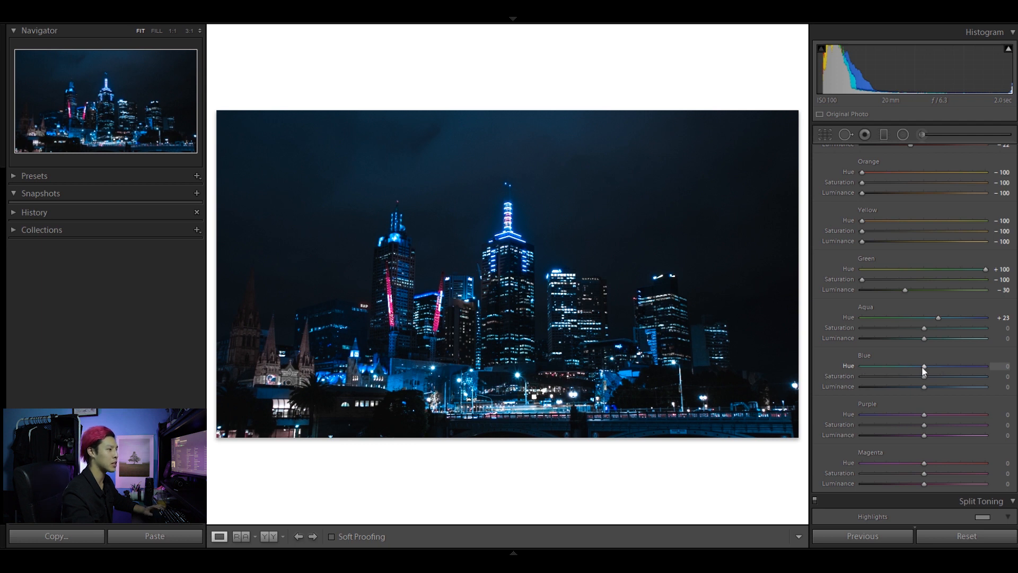
{"action": "left_click_drag", "start_coordinate": [922, 366], "coordinate": [985, 374]}
{"action": "left_click_drag", "start_coordinate": [985, 374], "coordinate": [909, 377]}
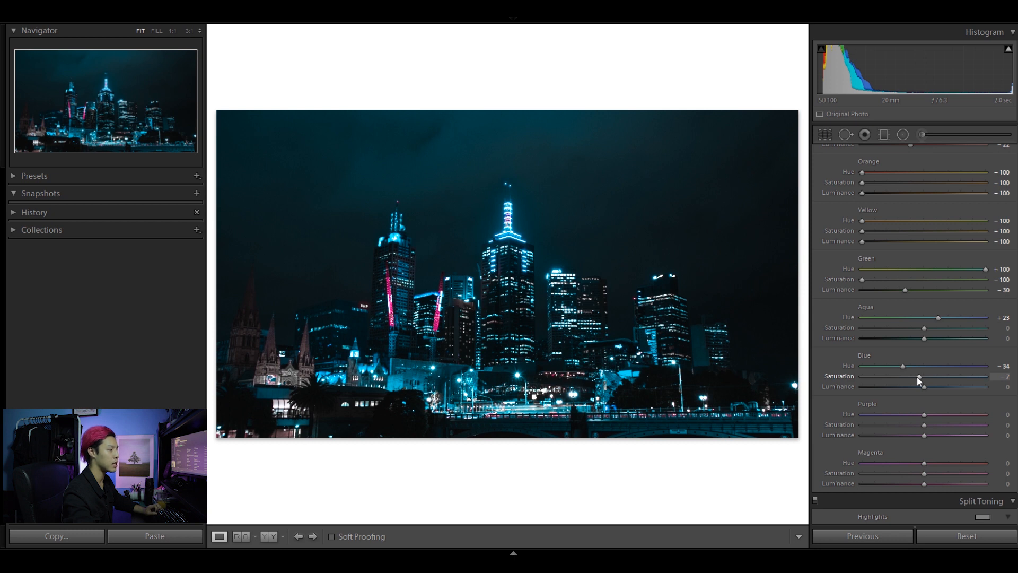
{"action": "mouse_move", "coordinate": [924, 390]}
{"action": "left_mouse_down"}
{"action": "mouse_move", "coordinate": [938, 390]}
{"action": "mouse_move", "coordinate": [927, 389]}
{"action": "left_mouse_up"}
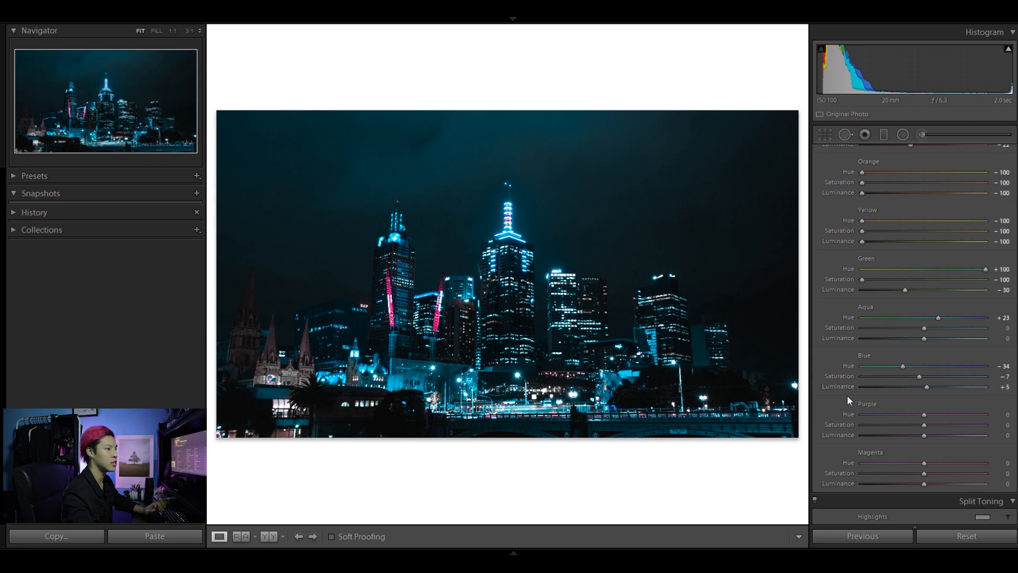
Step: Set HSL Purple to Hue +96, Saturation −9, Luminance +30, and Magenta to Hue +88, Saturation −22, Luminance −25
{"action": "scroll", "coordinate": [847, 396], "scroll_direction": "down", "scroll_amount": 2}
{"action": "left_click_drag", "start_coordinate": [839, 313], "coordinate": [887, 320]}
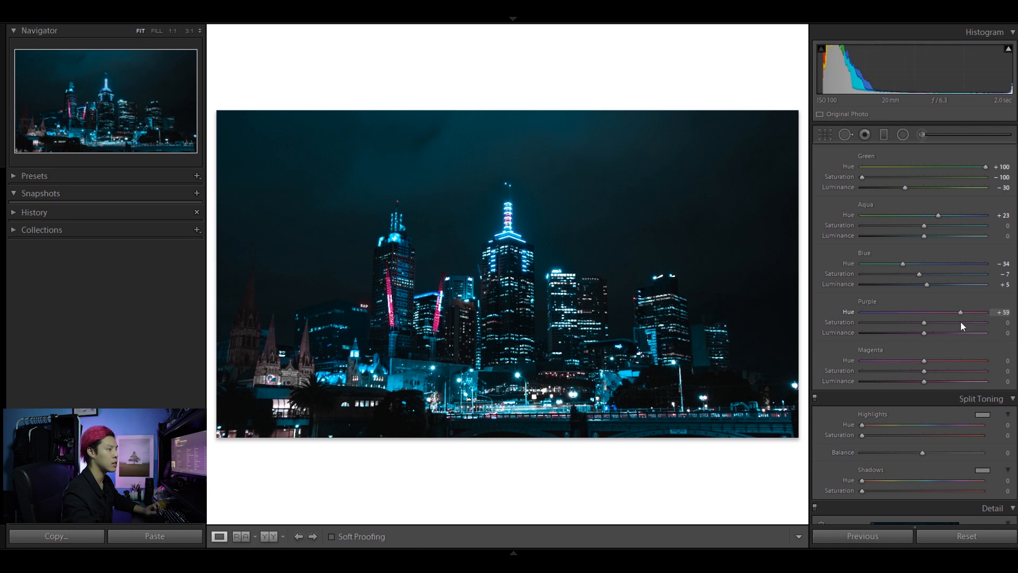
{"action": "left_click_drag", "start_coordinate": [974, 326], "coordinate": [983, 320]}
{"action": "left_click_drag", "start_coordinate": [921, 333], "coordinate": [946, 381]}
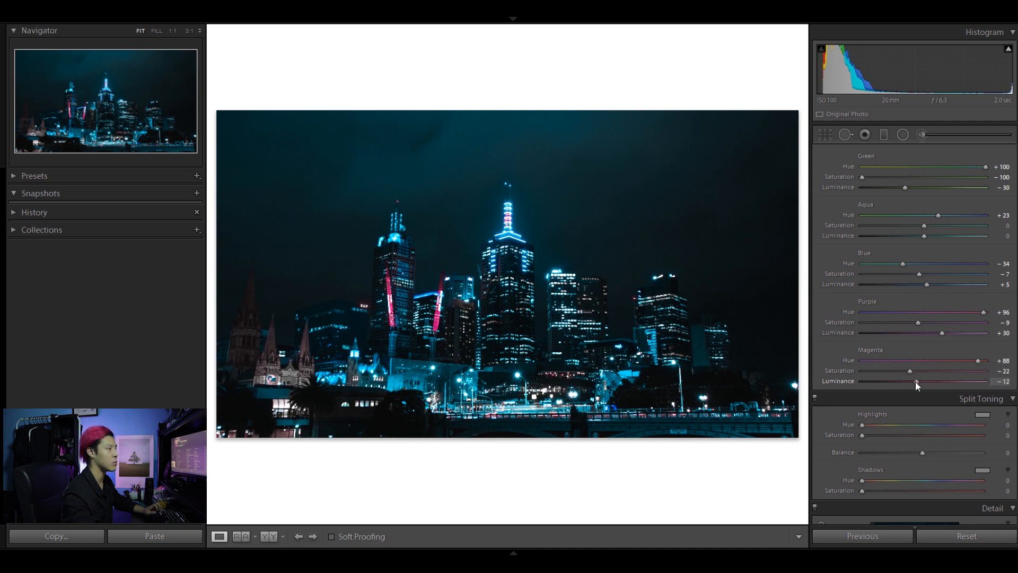
Step: Split-tone the photo with highlights at Hue 322, Saturation 63 and shadows at Hue 189, Saturation 18
{"action": "scroll", "coordinate": [851, 313], "scroll_direction": "down", "scroll_amount": 3}
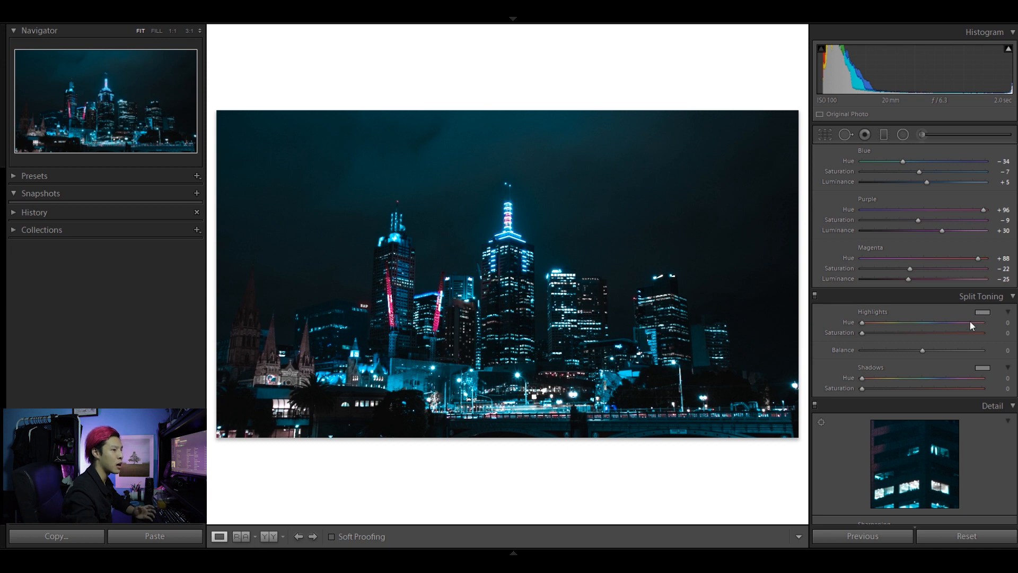
{"action": "mouse_move", "coordinate": [949, 331]}
{"action": "left_mouse_down"}
{"action": "mouse_move", "coordinate": [952, 321]}
{"action": "mouse_move", "coordinate": [938, 326]}
{"action": "left_mouse_up"}
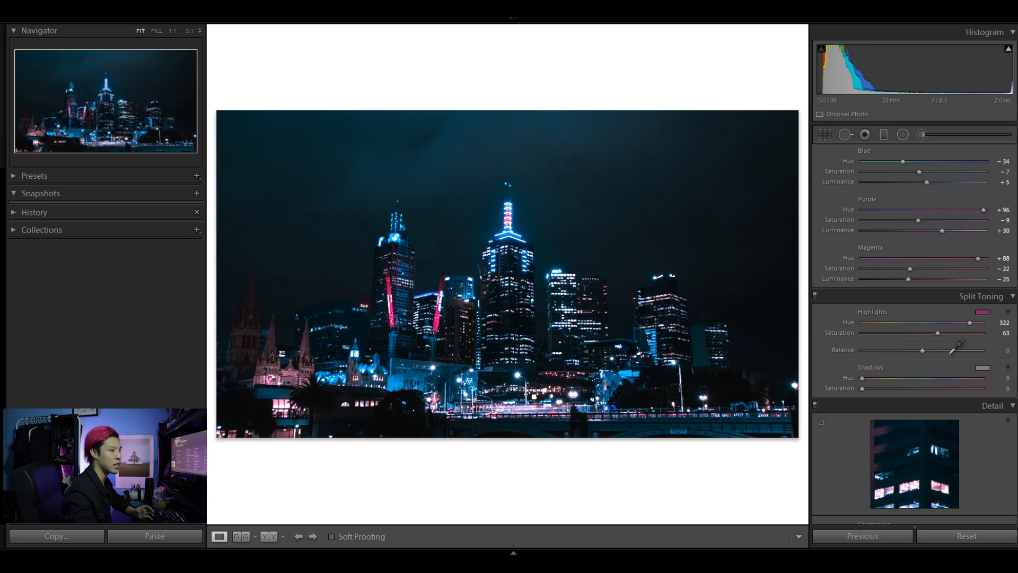
{"action": "left_click_drag", "start_coordinate": [897, 399], "coordinate": [866, 407]}
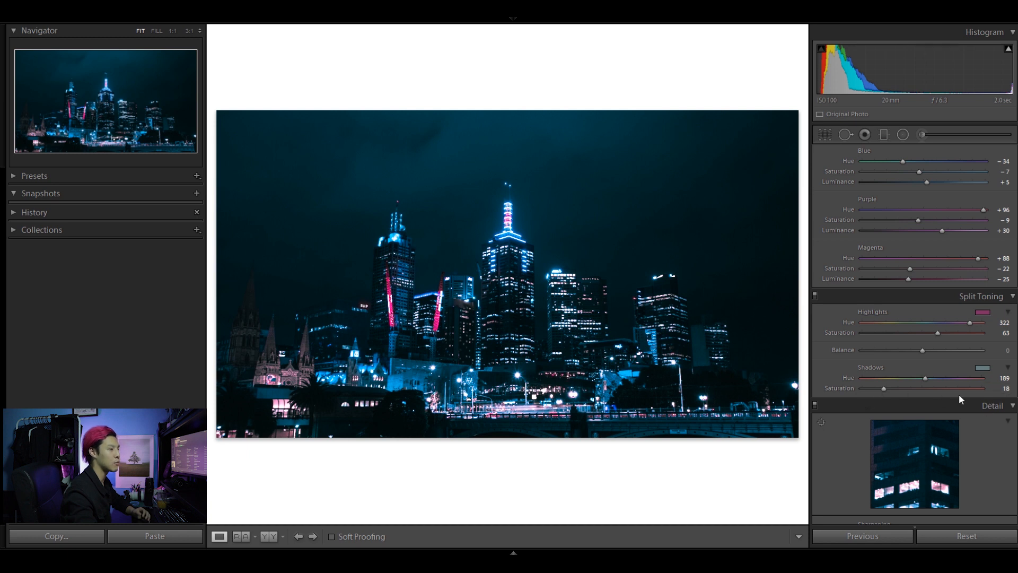
Step: Sharpen the photo with Amount 75, Radius 0.7, Detail 10 and Masking 76
{"action": "scroll", "coordinate": [817, 318], "scroll_direction": "down", "scroll_amount": 4}
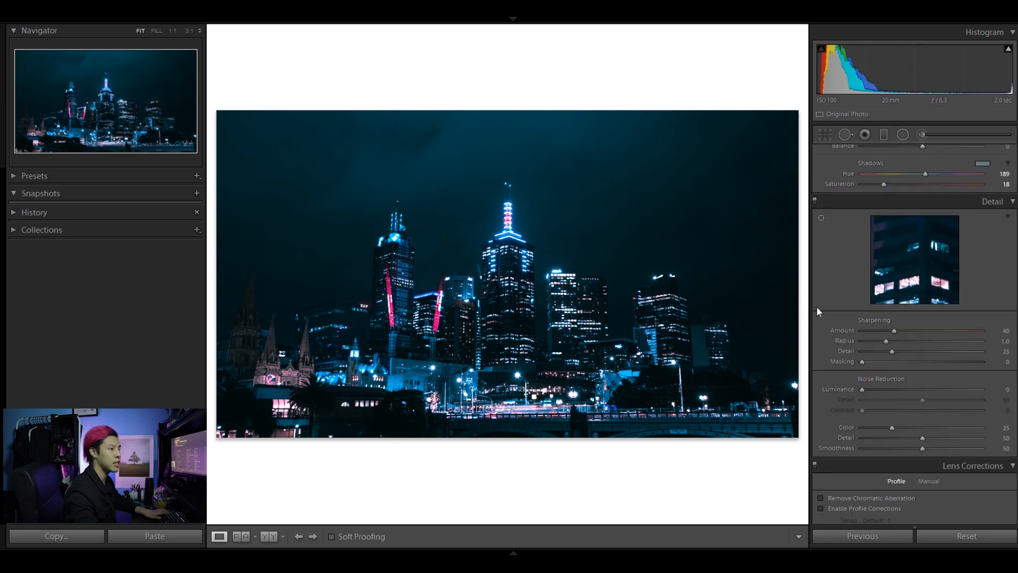
{"action": "left_click", "coordinate": [921, 330]}
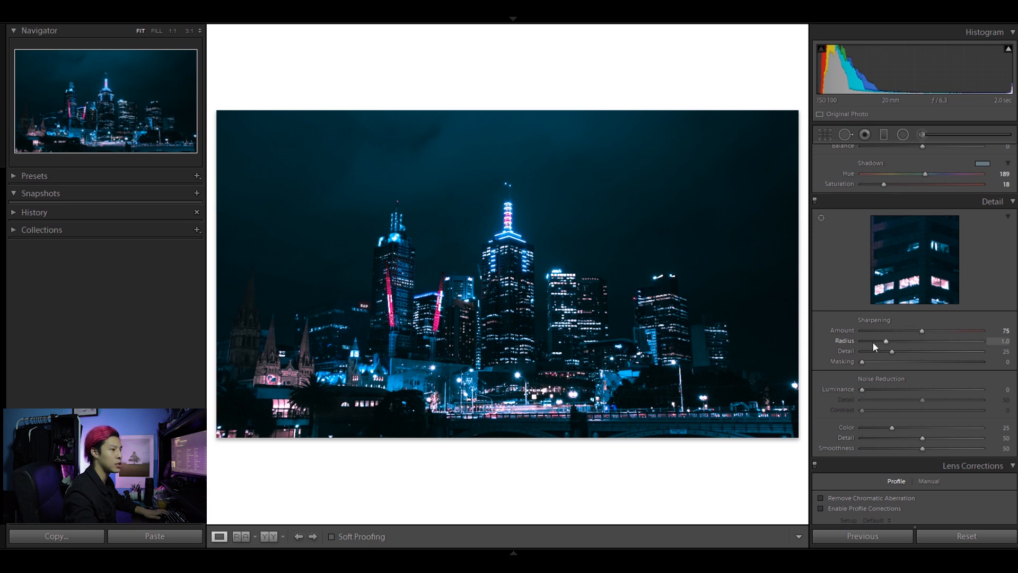
{"action": "left_click", "coordinate": [873, 341]}
{"action": "left_click", "coordinate": [873, 352]}
{"action": "left_click", "coordinate": [953, 362]}
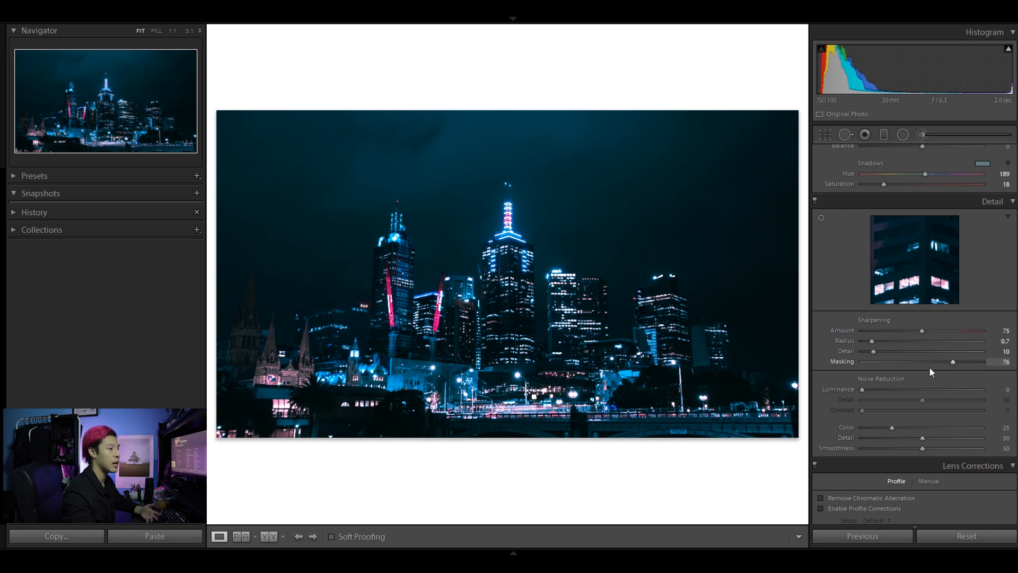
Step: Apply noise reduction to the photo with Luminance 25 and Color 100
{"action": "left_click_drag", "start_coordinate": [878, 391], "coordinate": [889, 389]}
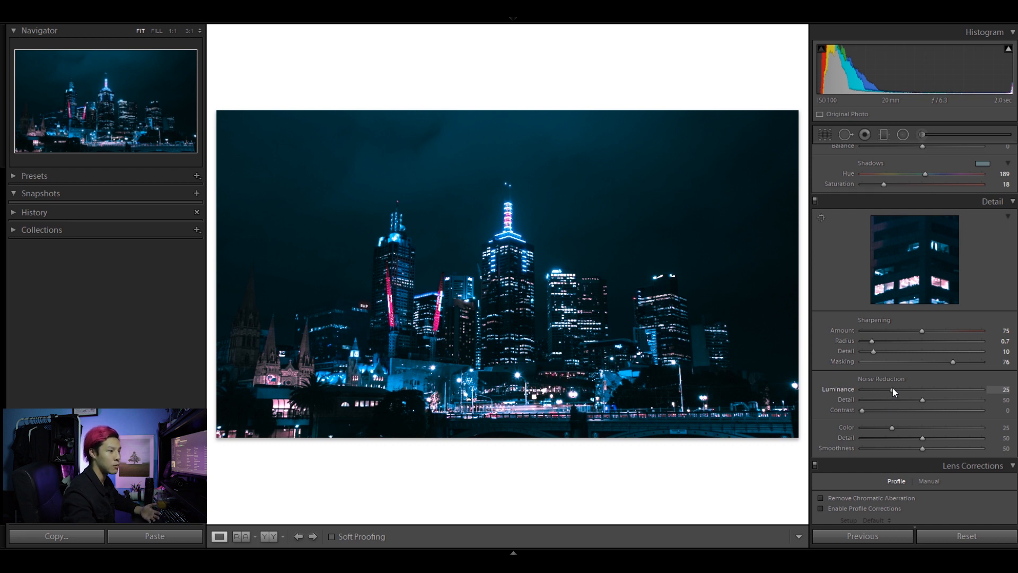
{"action": "left_click_drag", "start_coordinate": [892, 427], "coordinate": [963, 427]}
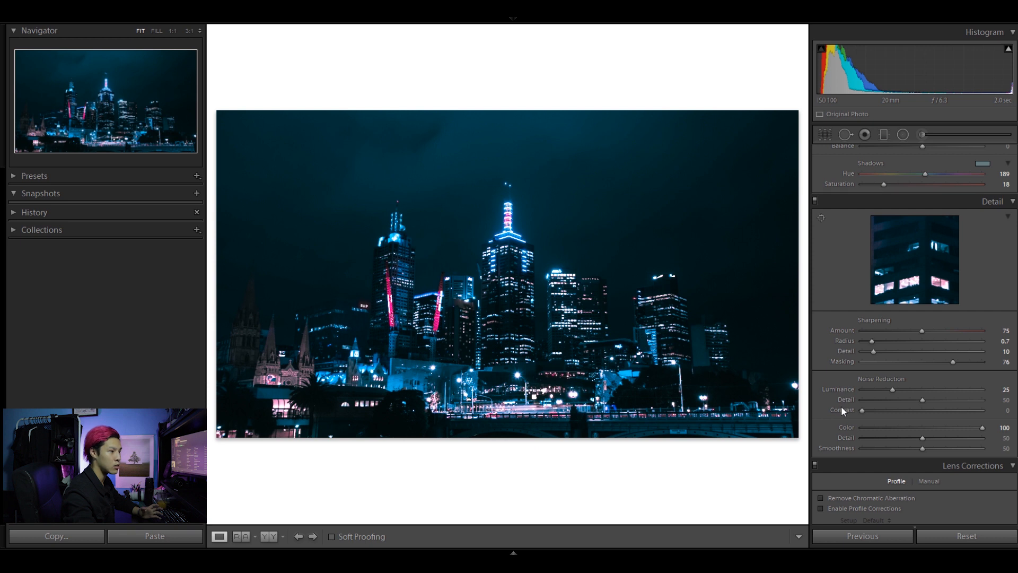
Step: Enable lens profile corrections with the Vignetting amount at 0, and turn on Remove Chromatic Aberration
{"action": "scroll", "coordinate": [841, 428], "scroll_direction": "down", "scroll_amount": 5}
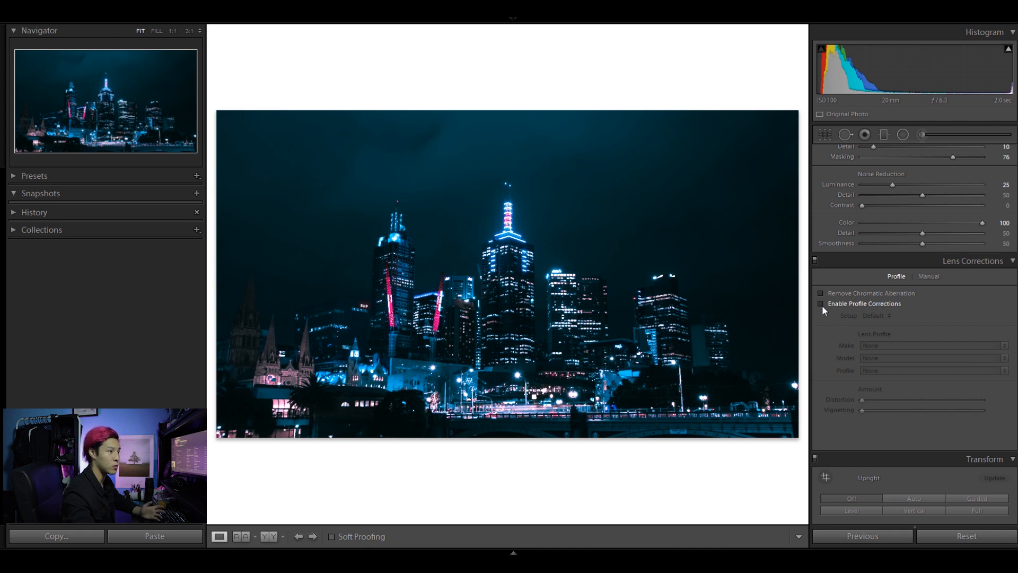
{"action": "left_click", "coordinate": [821, 304]}
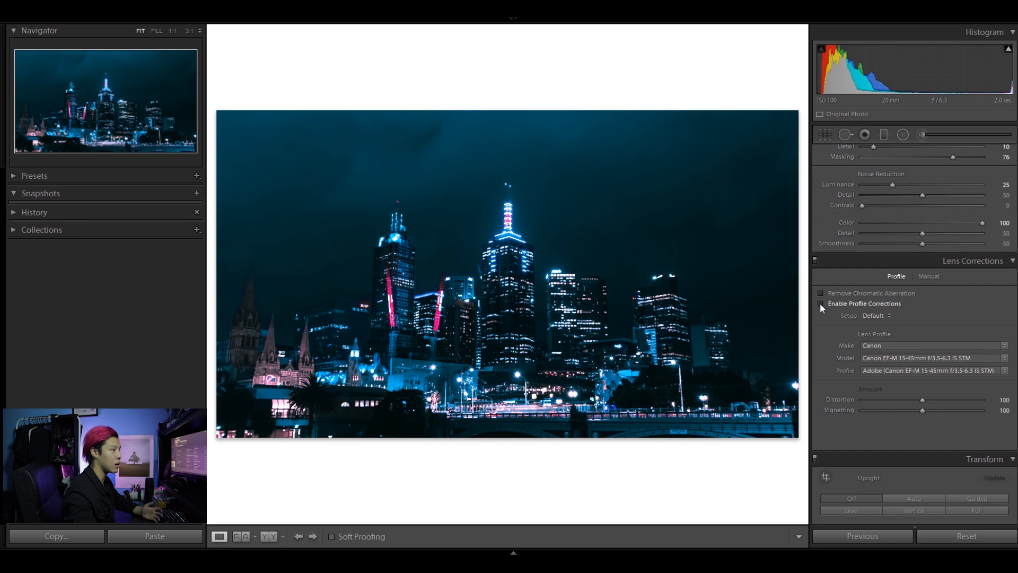
{"action": "left_click", "coordinate": [820, 303]}
{"action": "left_click", "coordinate": [821, 304]}
{"action": "left_click", "coordinate": [870, 412]}
{"action": "left_click", "coordinate": [870, 410]}
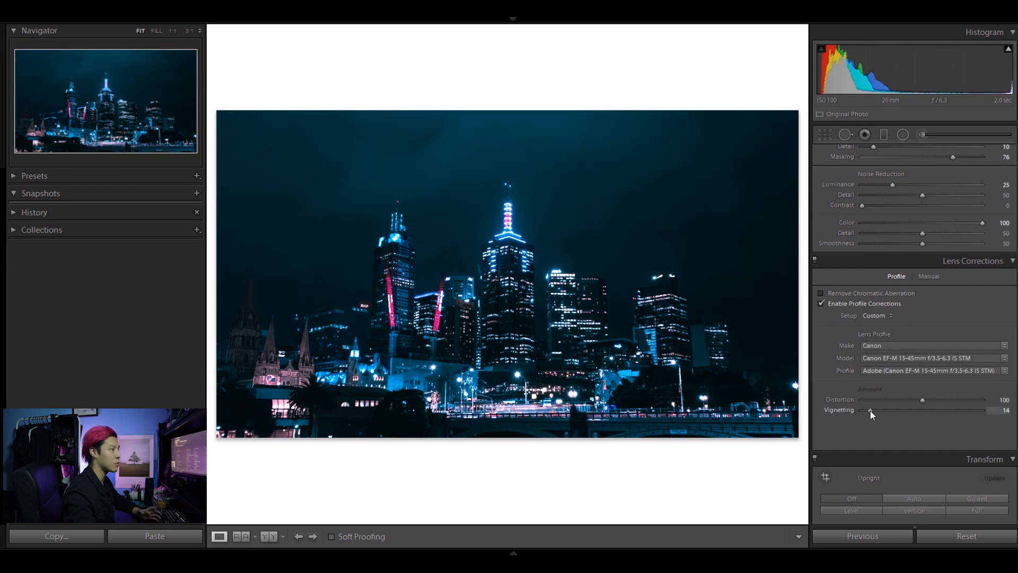
{"action": "left_click", "coordinate": [821, 293]}
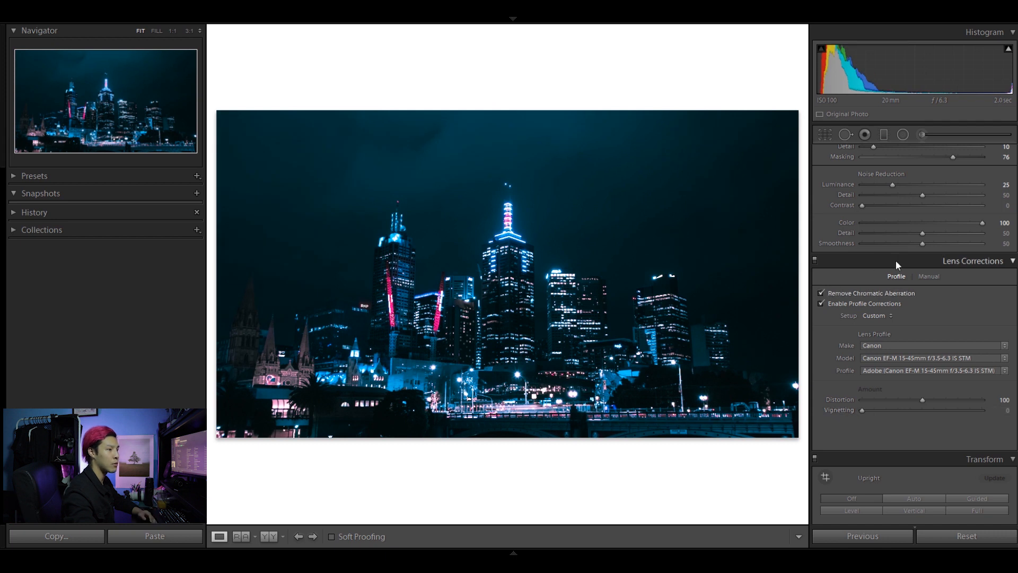
Step: Correct the photo's perspective with a Vertical transform of −6 and Constrain Crop enabled
{"action": "scroll", "coordinate": [835, 320], "scroll_direction": "down", "scroll_amount": 5}
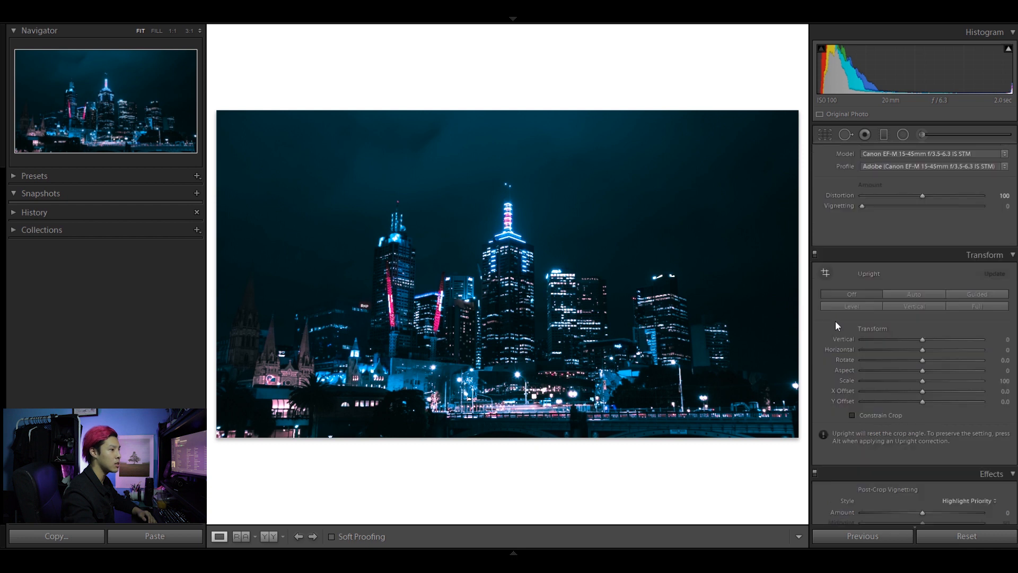
{"action": "left_click", "coordinate": [908, 339]}
{"action": "left_click", "coordinate": [922, 338]}
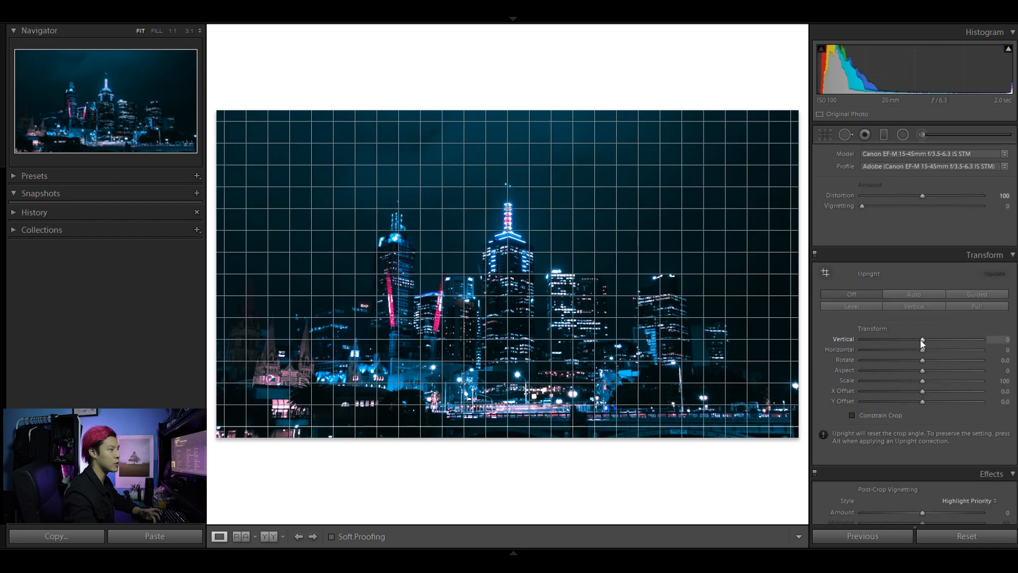
{"action": "left_click_drag", "start_coordinate": [920, 338], "coordinate": [915, 342]}
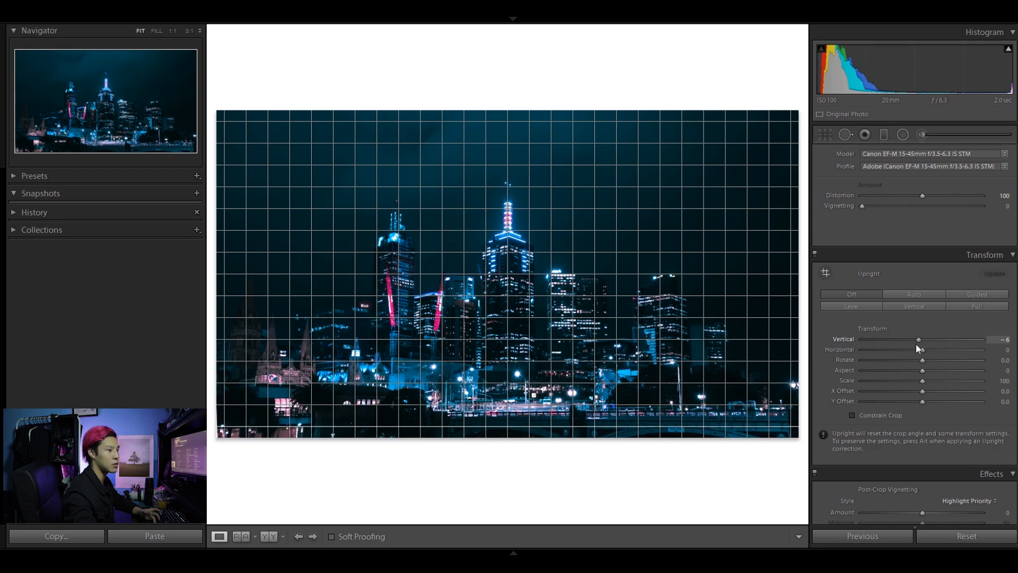
{"action": "left_click", "coordinate": [852, 415]}
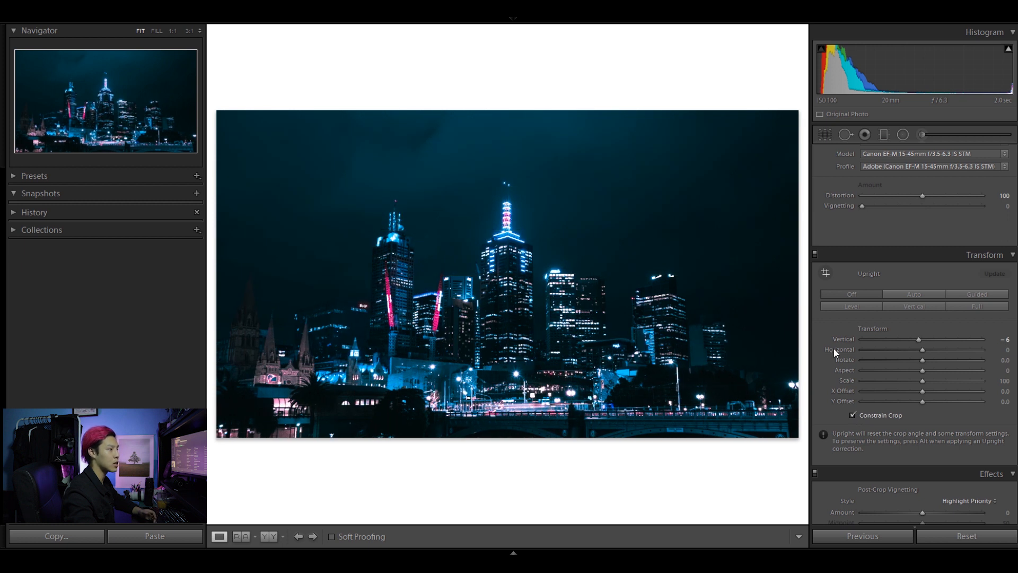
Step: Darken the photo's edges with a post-crop vignette Amount of −10
{"action": "scroll", "coordinate": [834, 347], "scroll_direction": "down", "scroll_amount": 5}
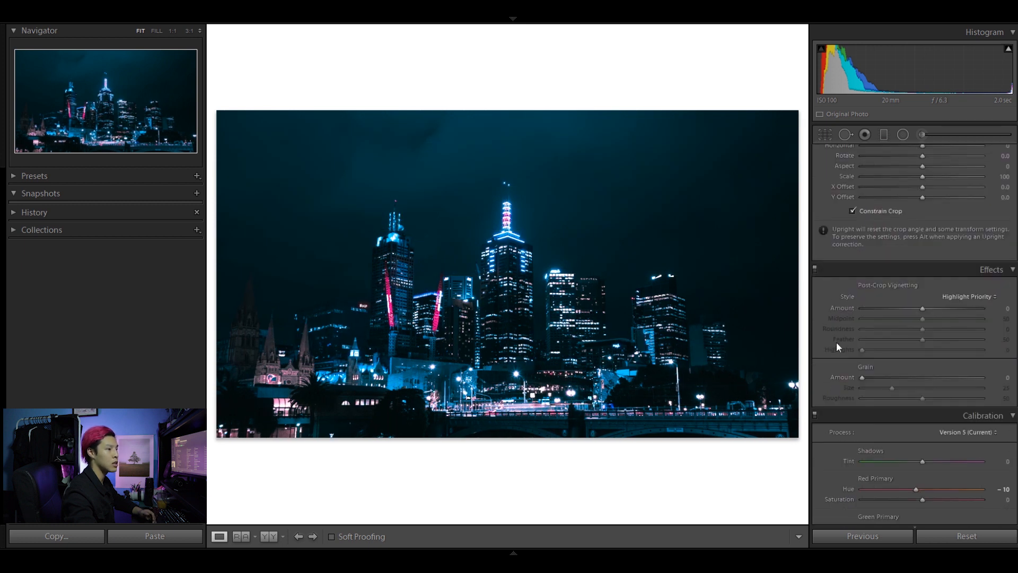
{"action": "left_click_drag", "start_coordinate": [920, 310], "coordinate": [914, 311]}
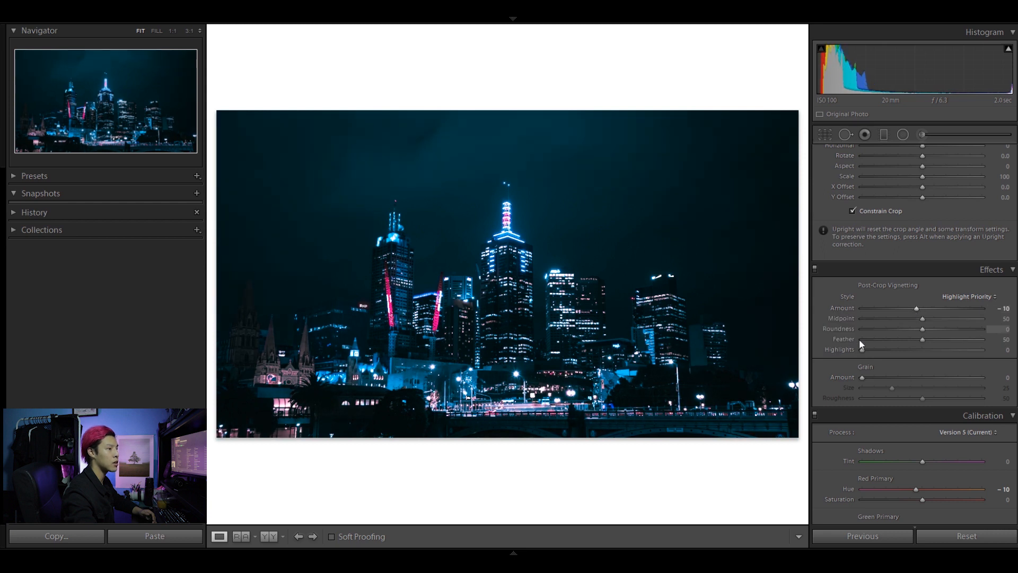
{"action": "scroll", "coordinate": [842, 356], "scroll_direction": "down", "scroll_amount": 2}
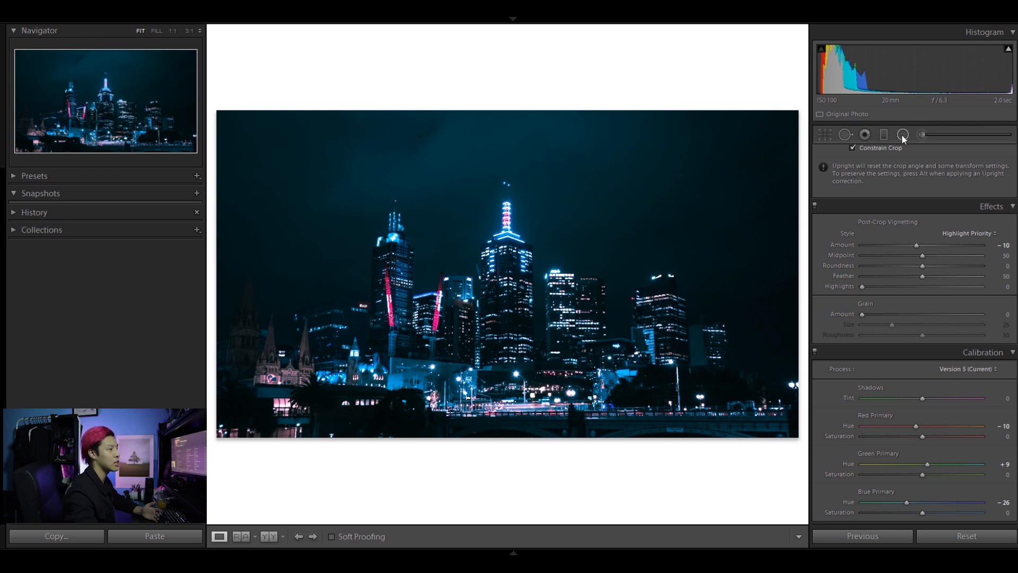
{"action": "left_click", "coordinate": [825, 134]}
{"action": "left_click", "coordinate": [789, 535]}
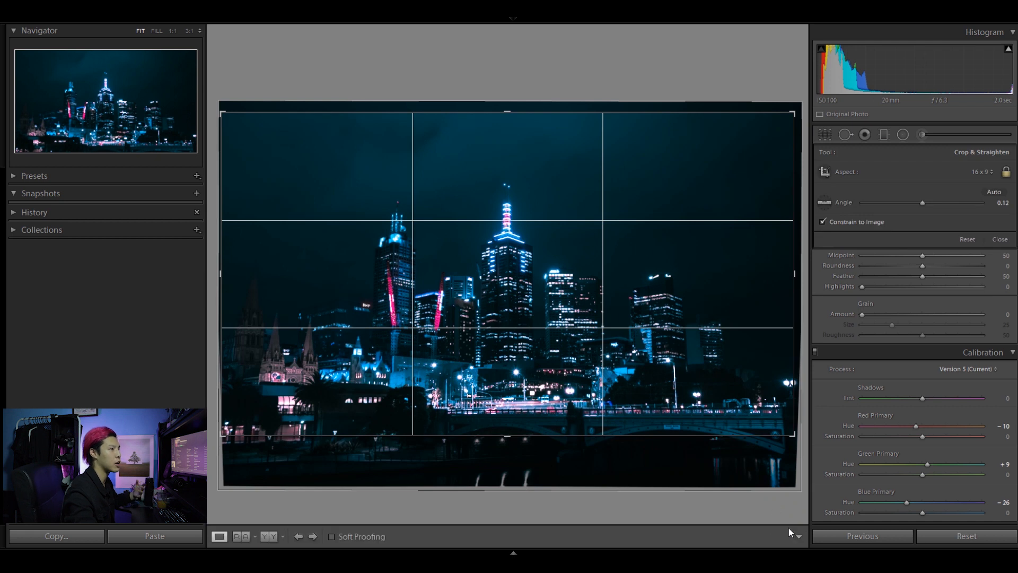
{"action": "left_click", "coordinate": [846, 136]}
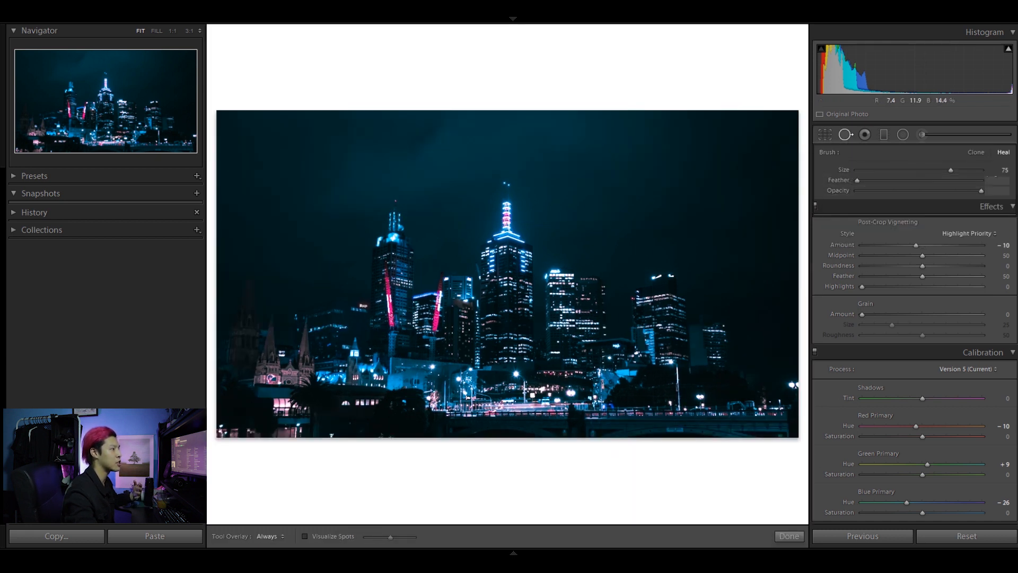
{"action": "left_click", "coordinate": [789, 535]}
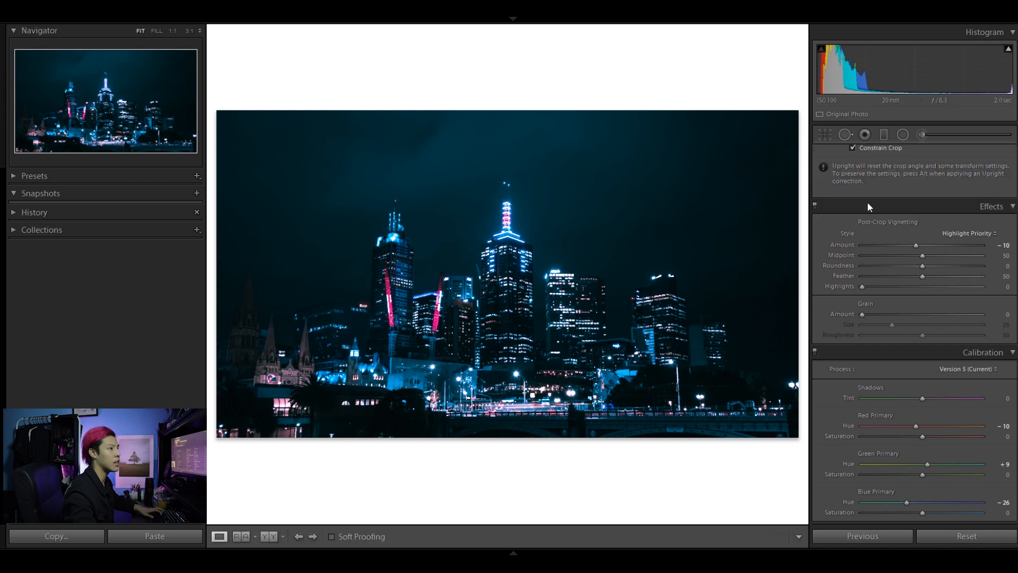
Step: Add a graduated filter rising from below the photo to about mid-building height, tinted pink
{"action": "left_click", "coordinate": [884, 135]}
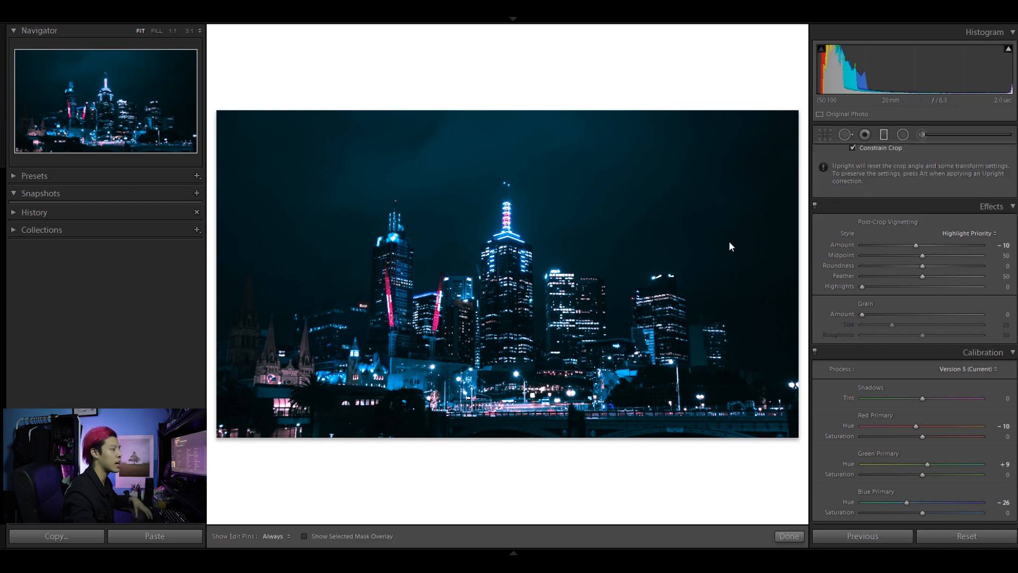
{"action": "left_click_drag", "start_coordinate": [524, 457], "coordinate": [528, 305]}
{"action": "left_click_drag", "start_coordinate": [942, 380], "coordinate": [925, 389]}
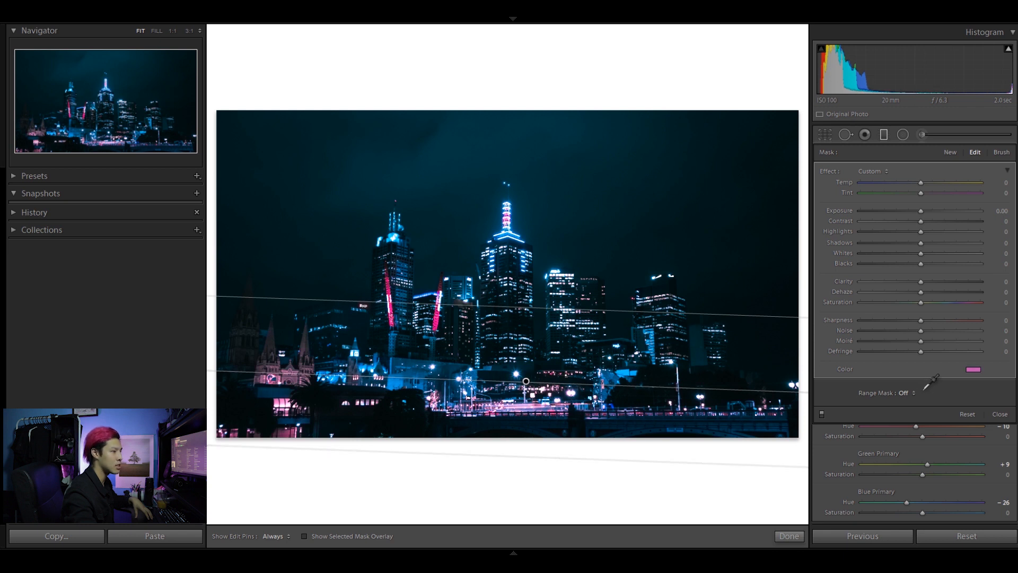
{"action": "left_click", "coordinate": [800, 536]}
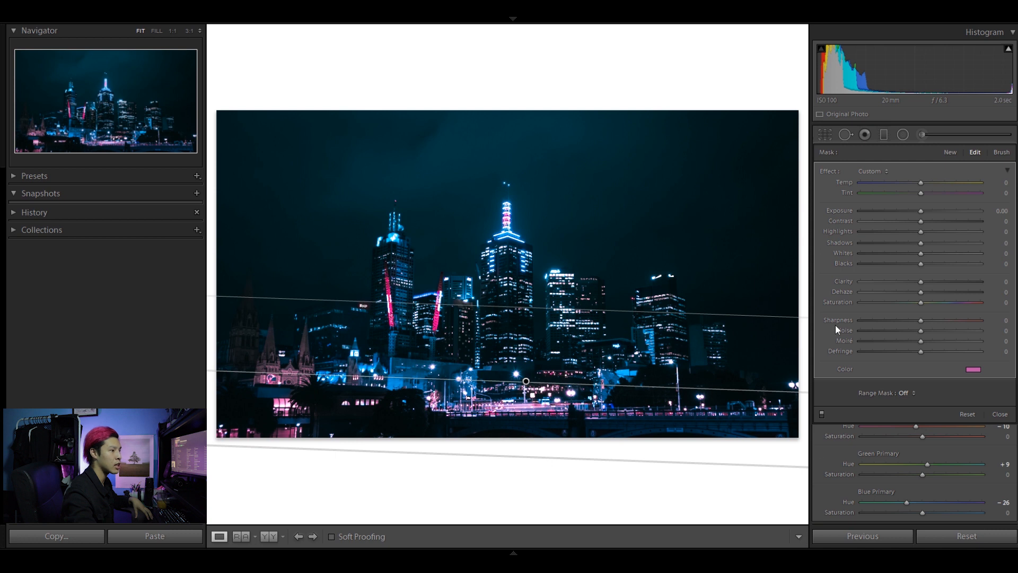
{"action": "key", "text": "m"}
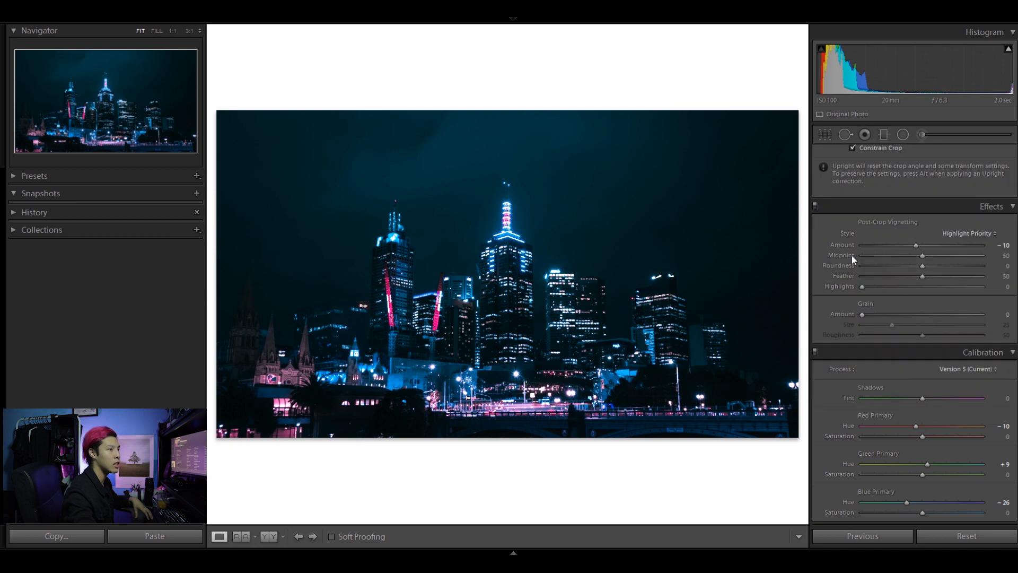
Step: Draw an elliptical radial filter around the tall central tower, invert its mask and set Exposure to 0.34
{"action": "left_click", "coordinate": [903, 135]}
{"action": "left_click_drag", "start_coordinate": [506, 270], "coordinate": [568, 381]}
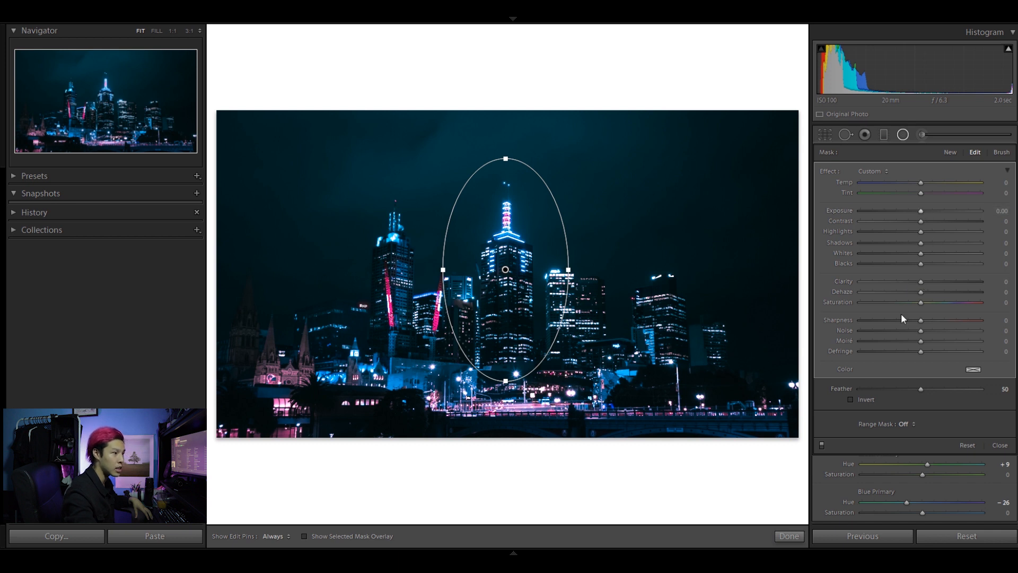
{"action": "left_click", "coordinate": [851, 400]}
{"action": "left_click_drag", "start_coordinate": [920, 210], "coordinate": [926, 211]}
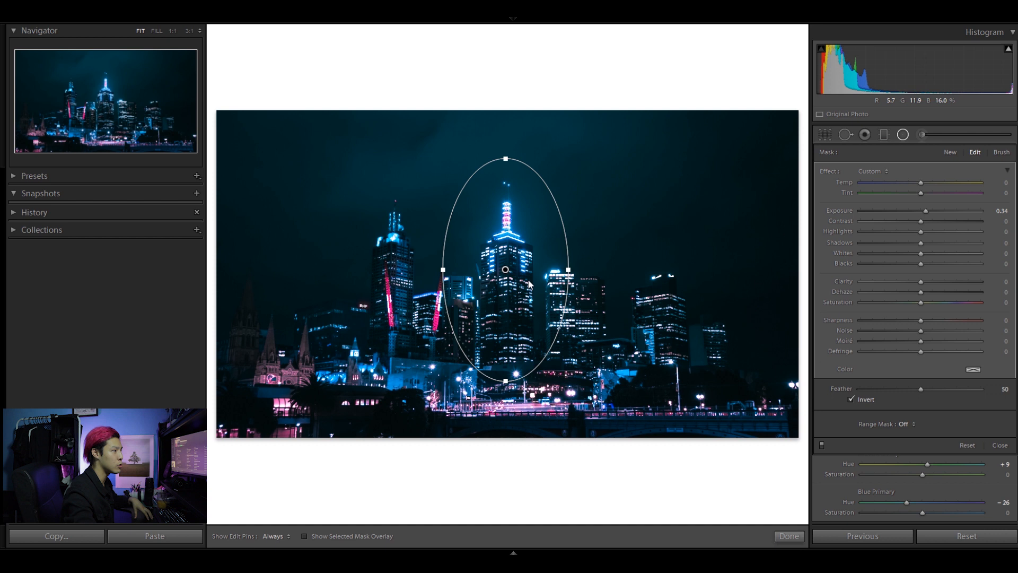
Step: Turn off Invert so the radial filter affects the area outside the ellipse, and set its Exposure to −0.23
{"action": "left_click", "coordinate": [851, 399]}
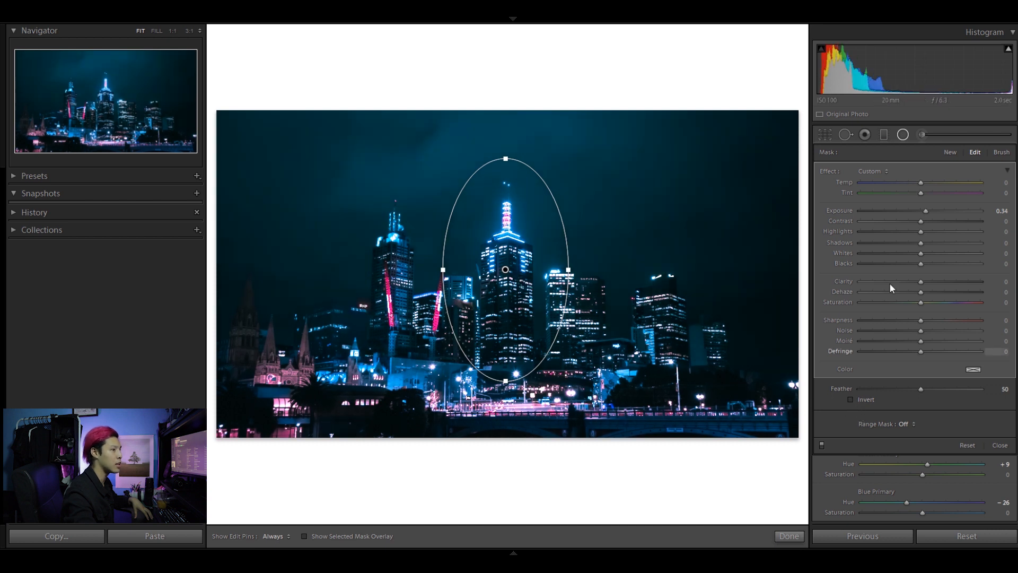
{"action": "left_click", "coordinate": [913, 210]}
{"action": "left_click_drag", "start_coordinate": [913, 210], "coordinate": [917, 210]}
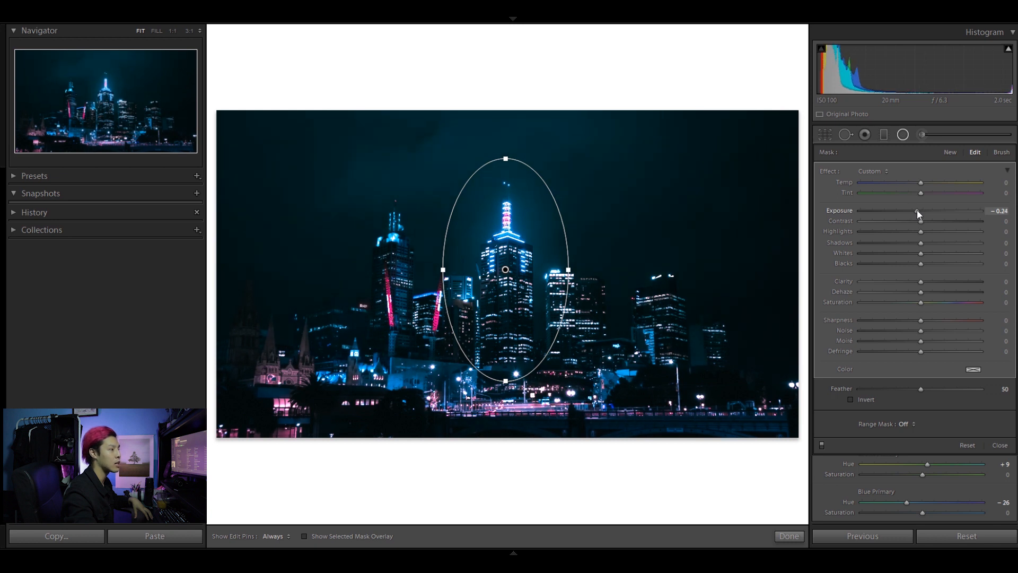
{"action": "left_click", "coordinate": [789, 535]}
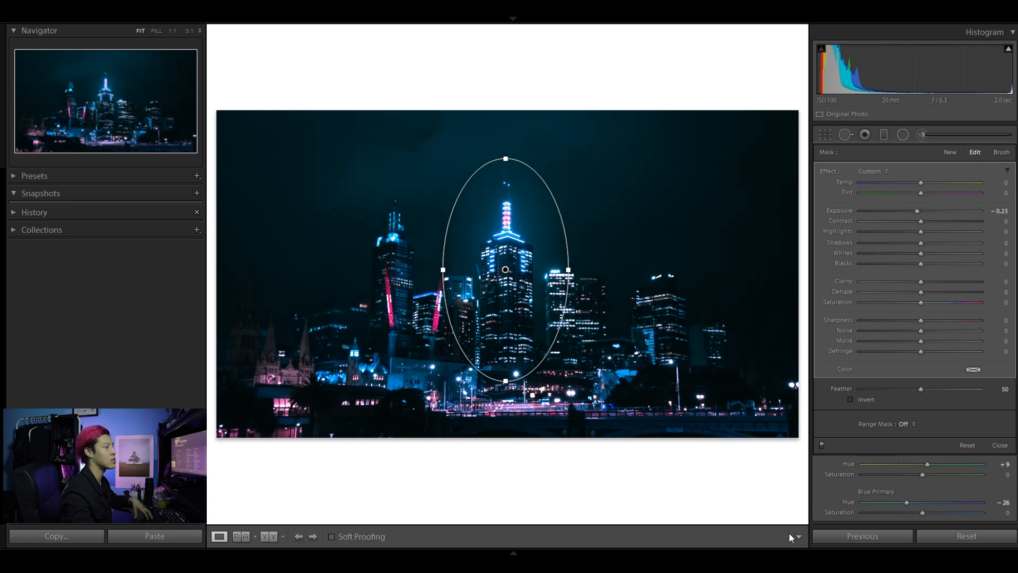